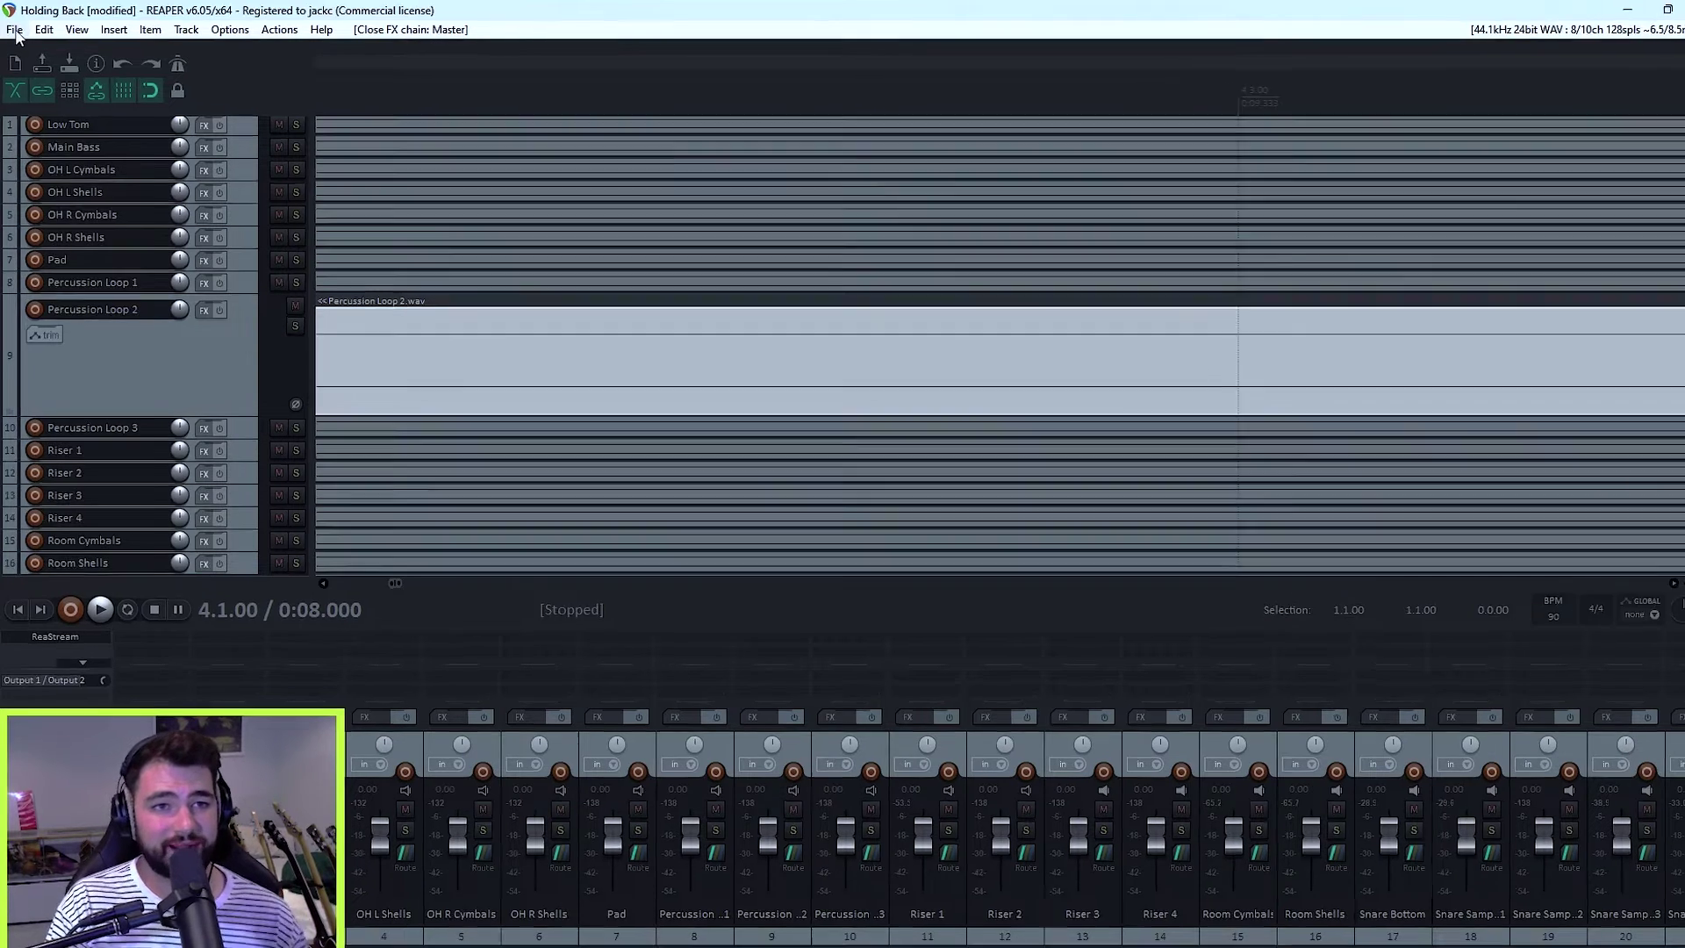
# Step: Save the project under the new name "Holding Back Merged"
pyautogui.click(13, 28)
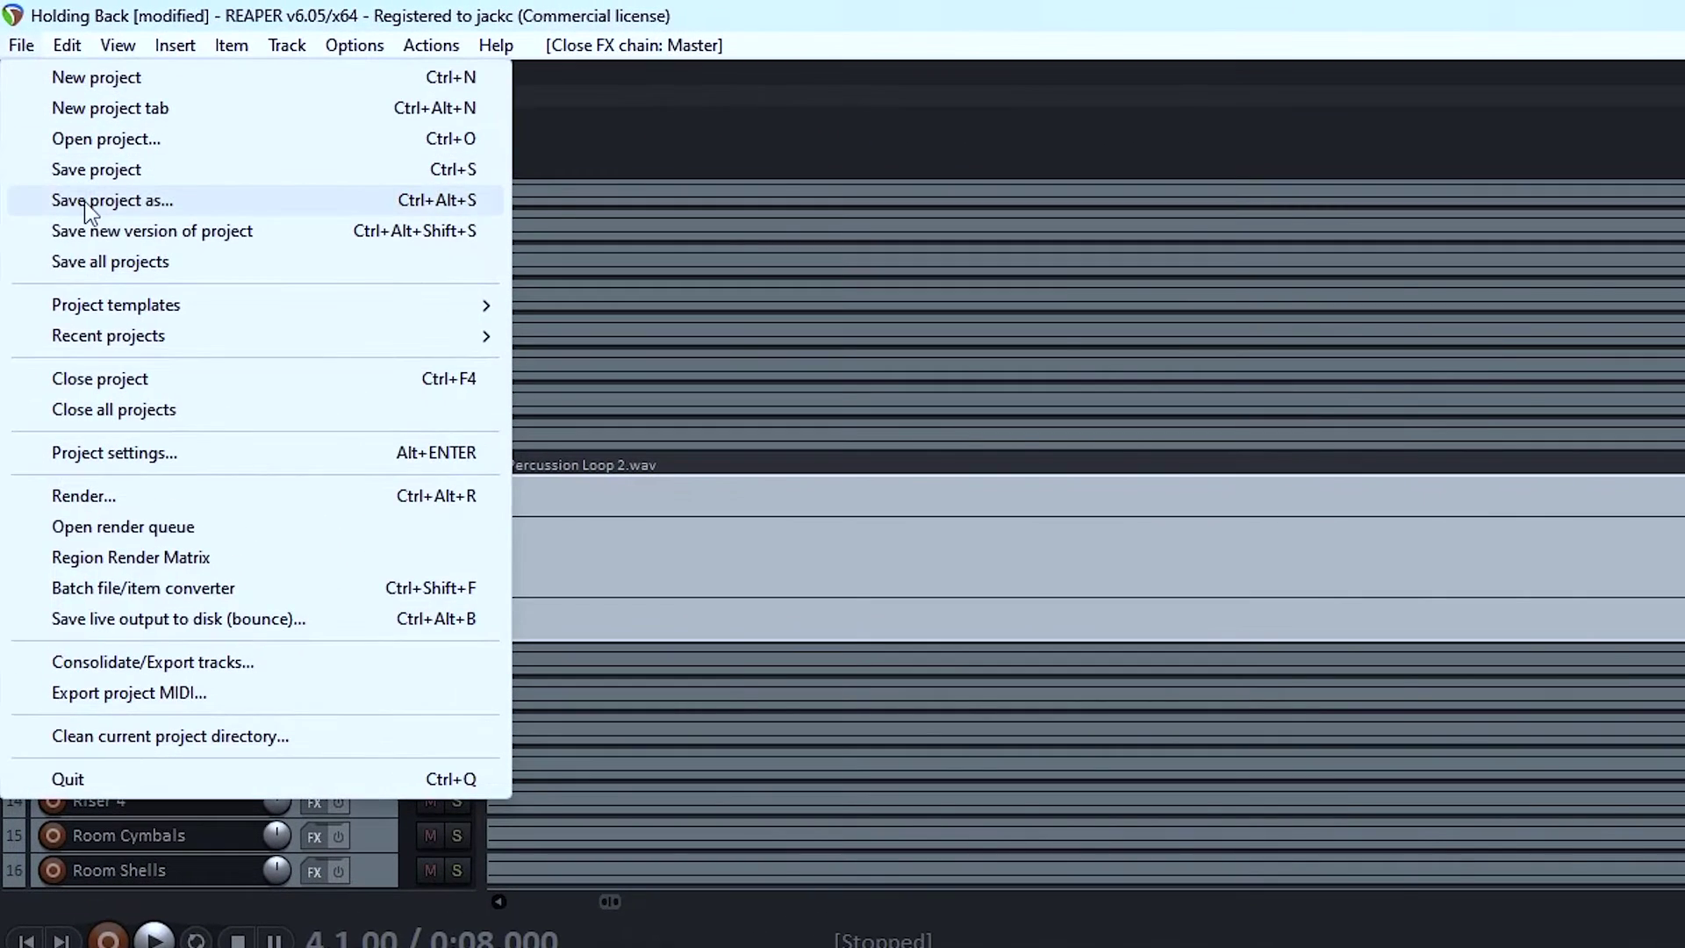
pyautogui.click(84, 200)
pyautogui.click(406, 669)
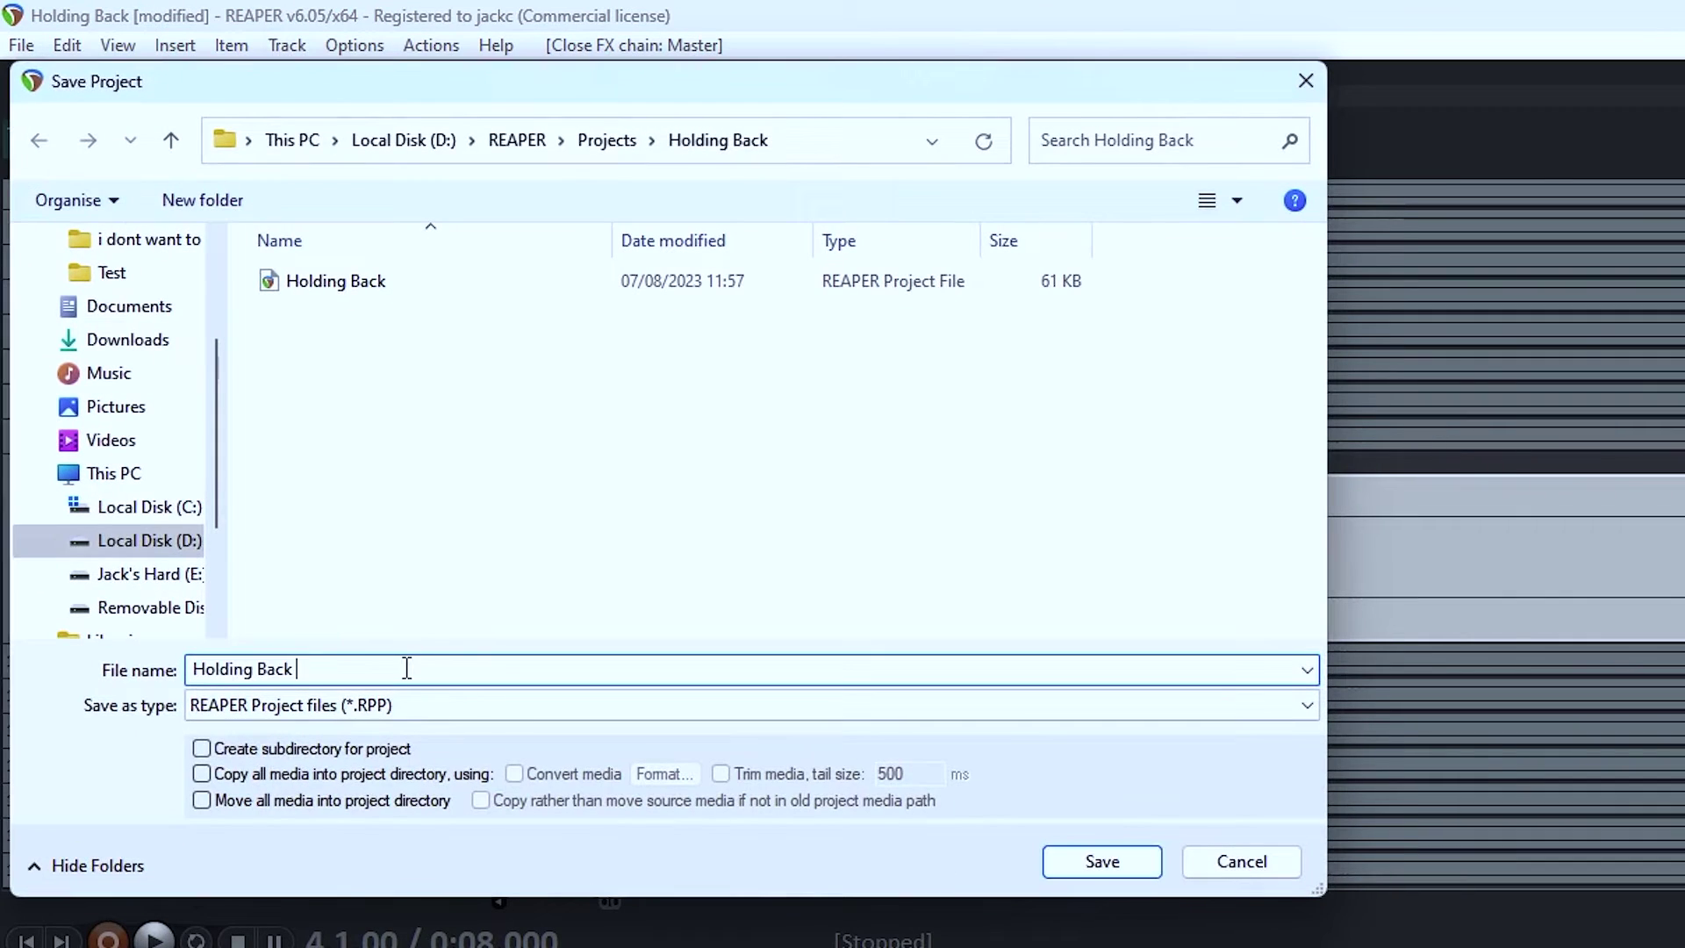
pyautogui.write('Me')
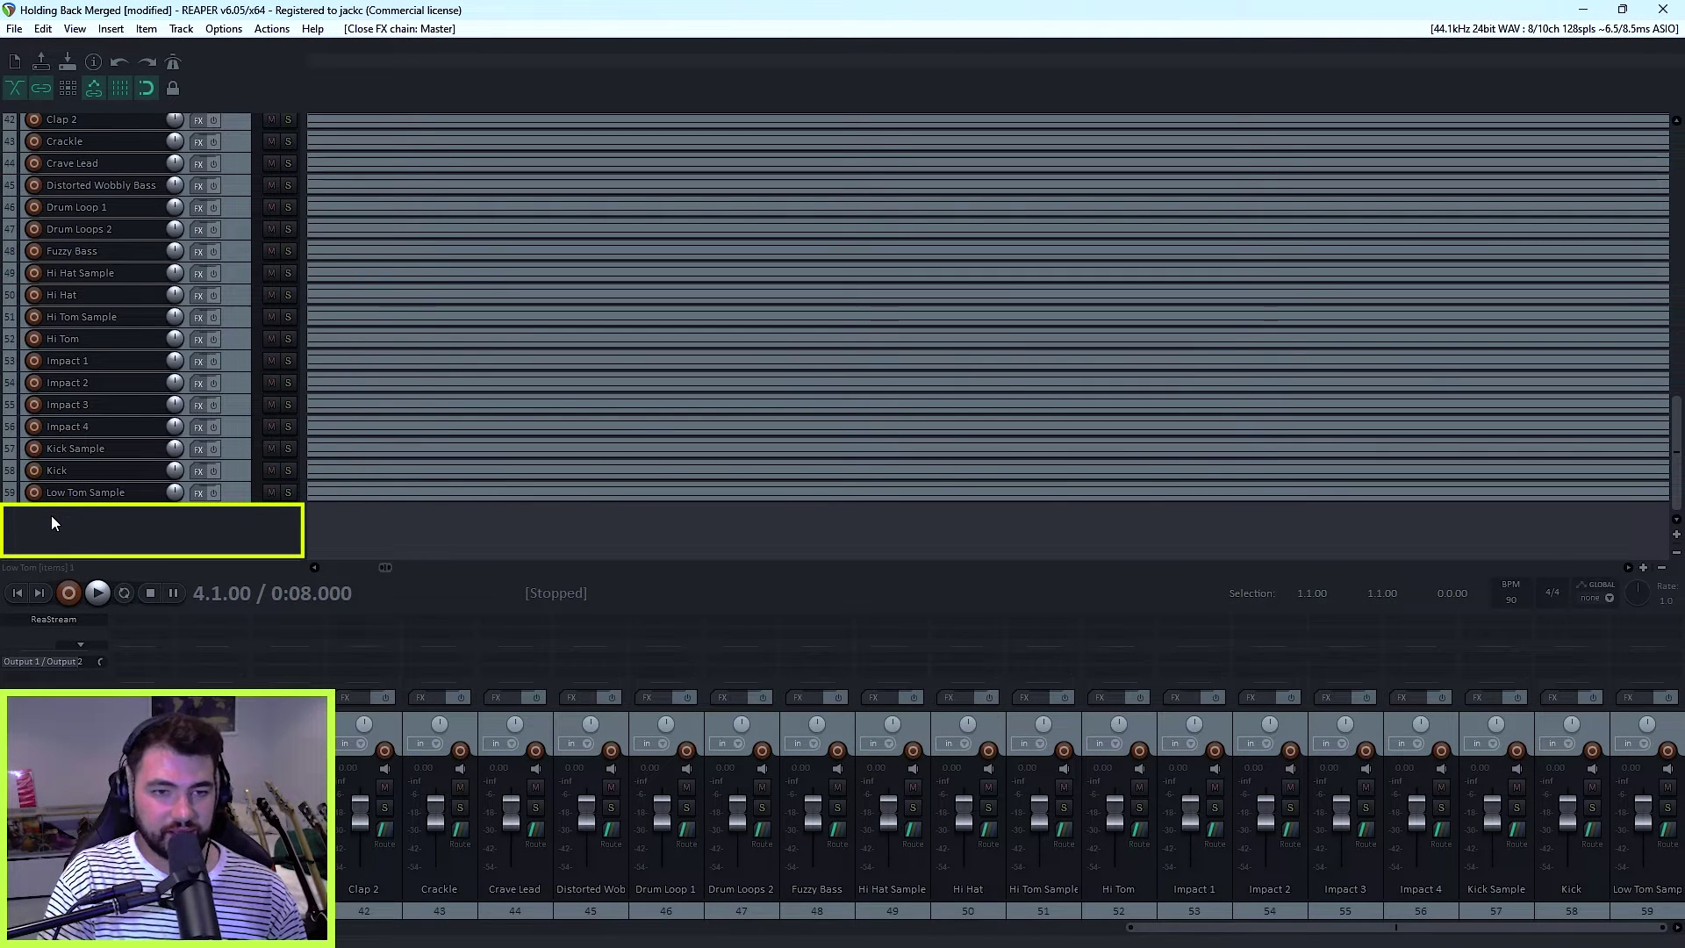
# Step: Add a new track at the end of the track list and name it "Impacts"
pyautogui.doubleClick(50, 523)
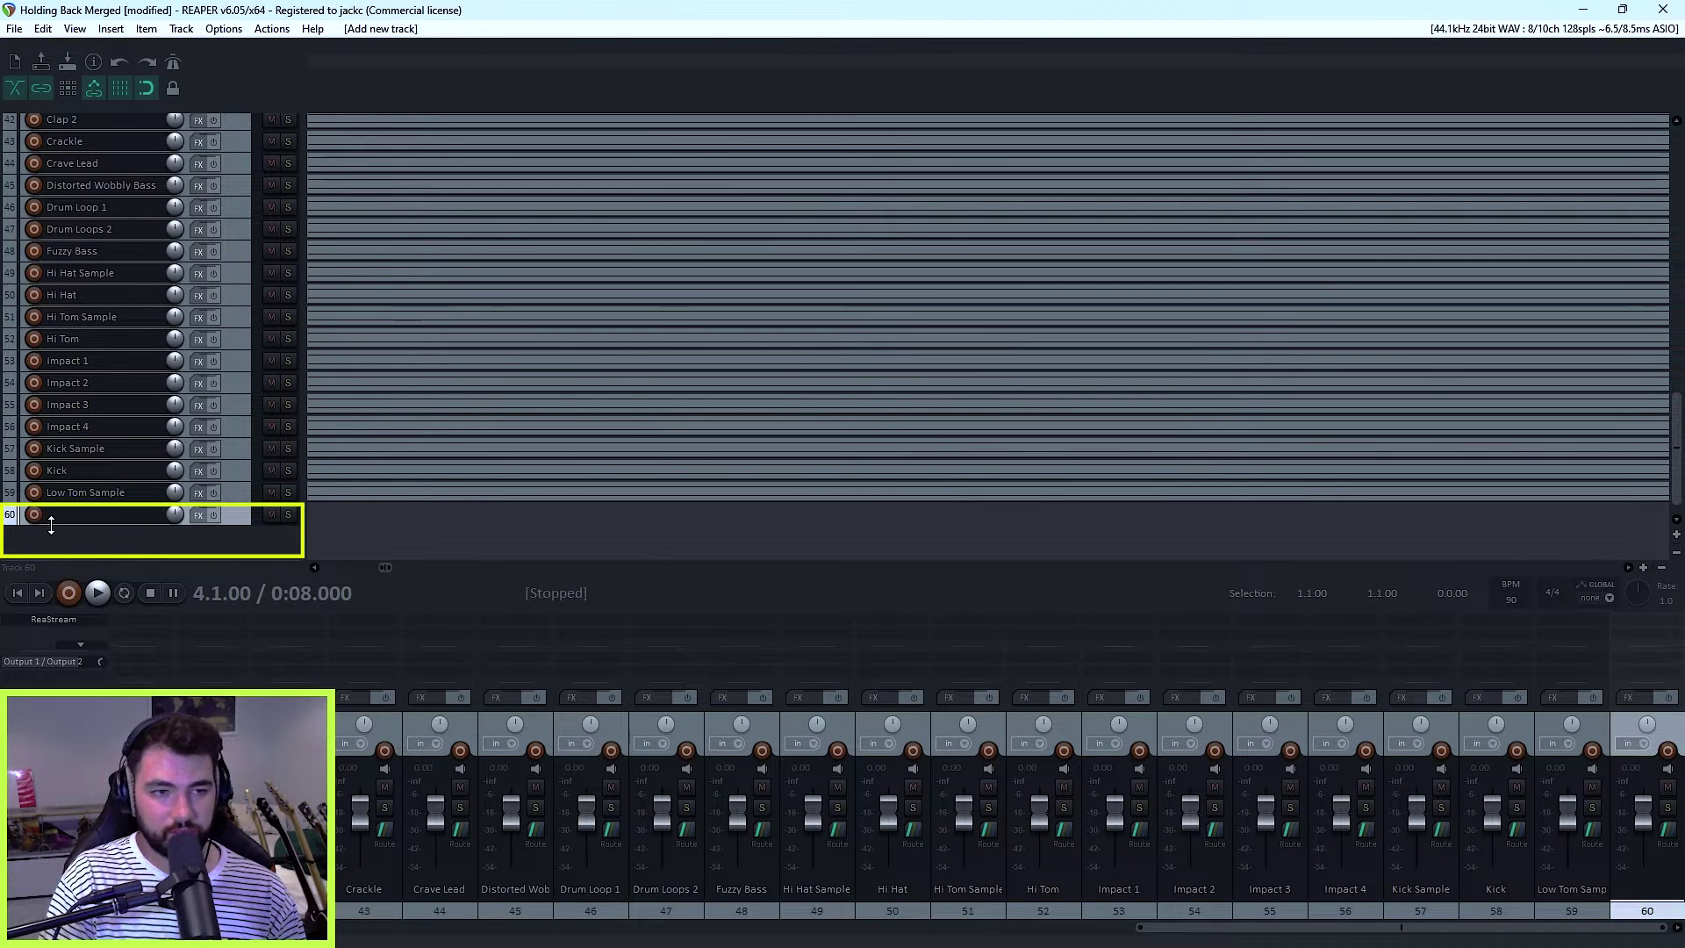
pyautogui.doubleClick(74, 517)
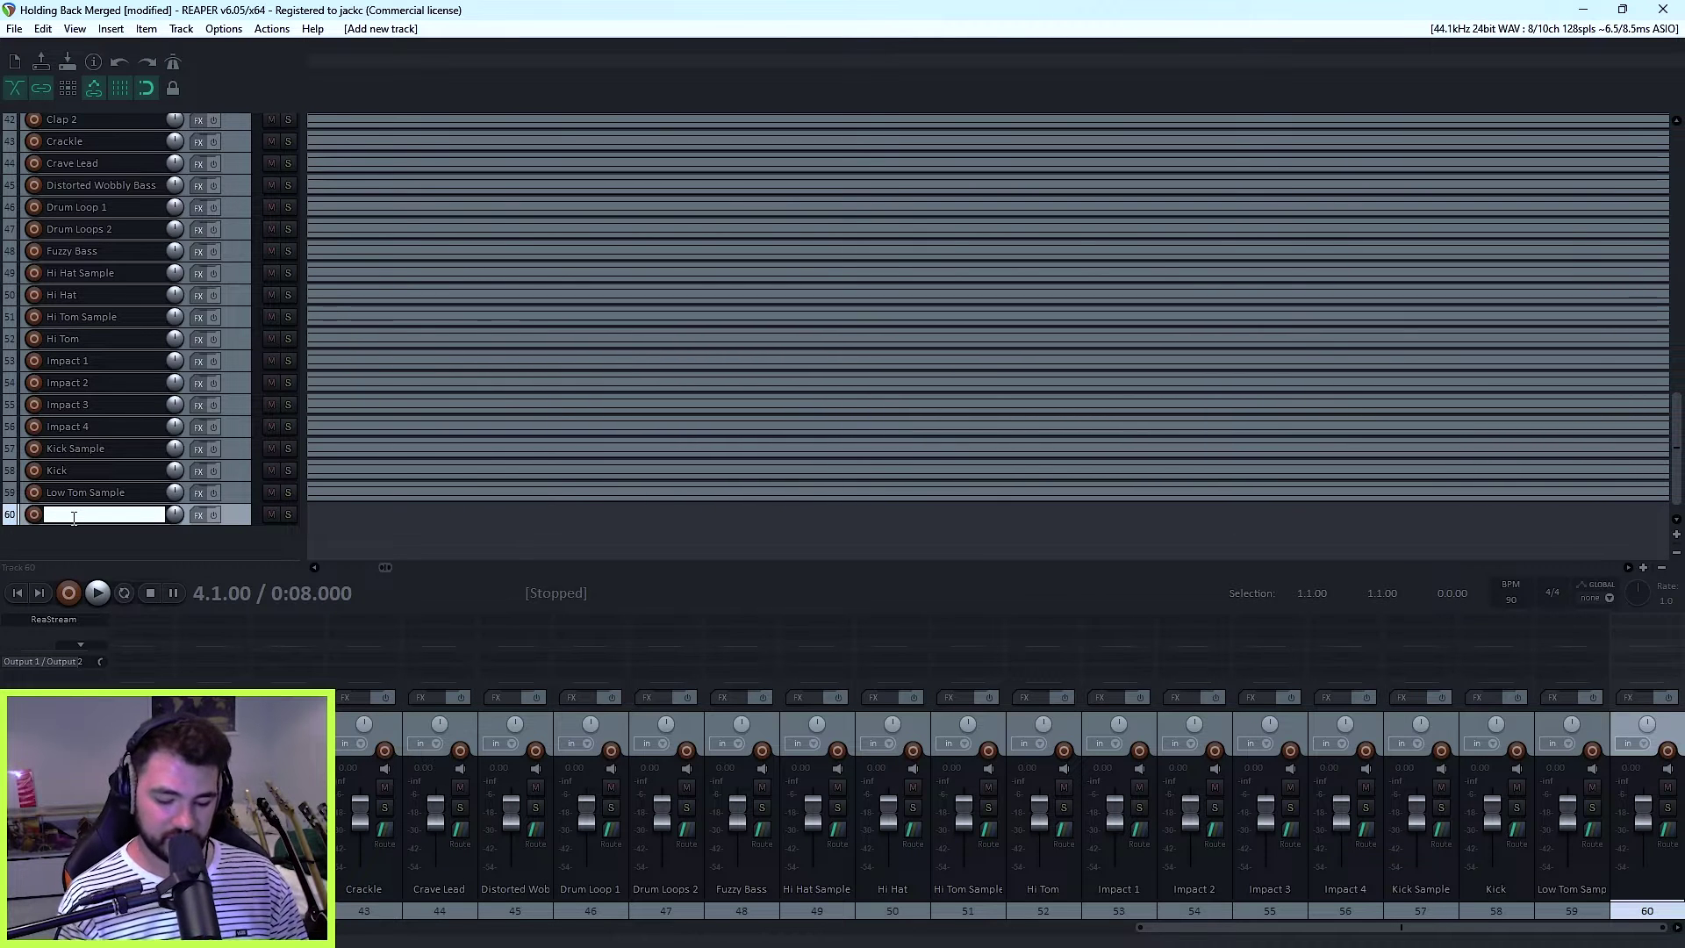
pyautogui.write('Impacts')
pyautogui.press('Return')
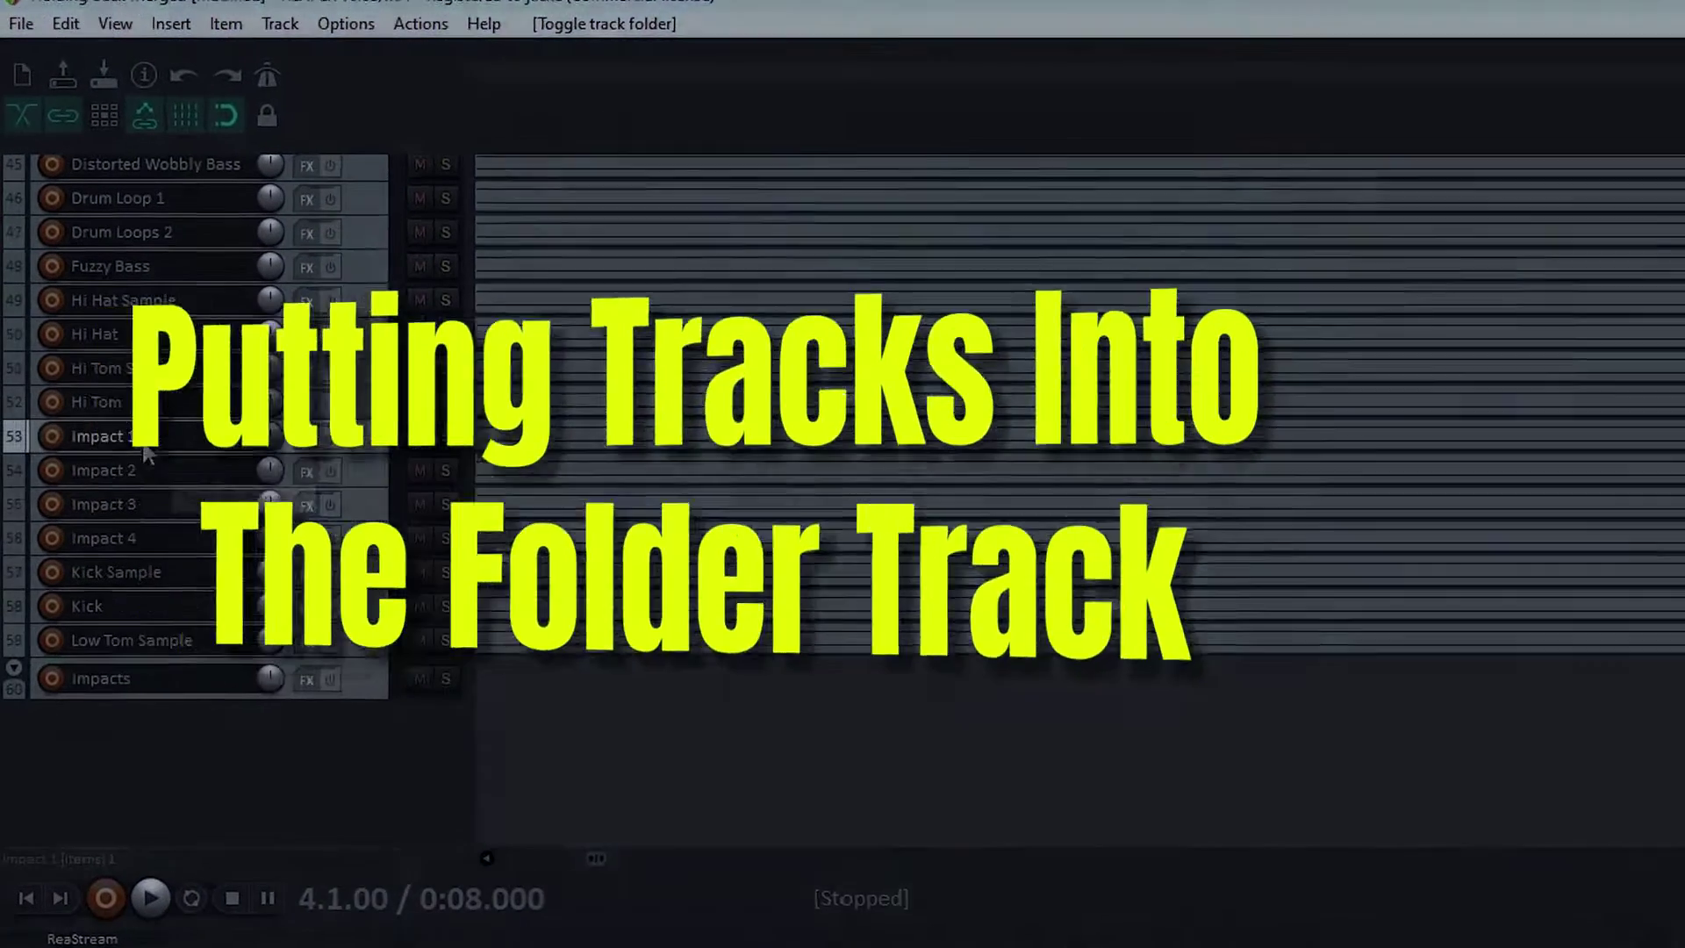
# Step: Place the tracks Impact 1 to Impact 4 below the Impacts track and turn Impacts into their folder track
pyautogui.keyDown('shift'); pyautogui.click(90, 427); pyautogui.keyUp('shift')
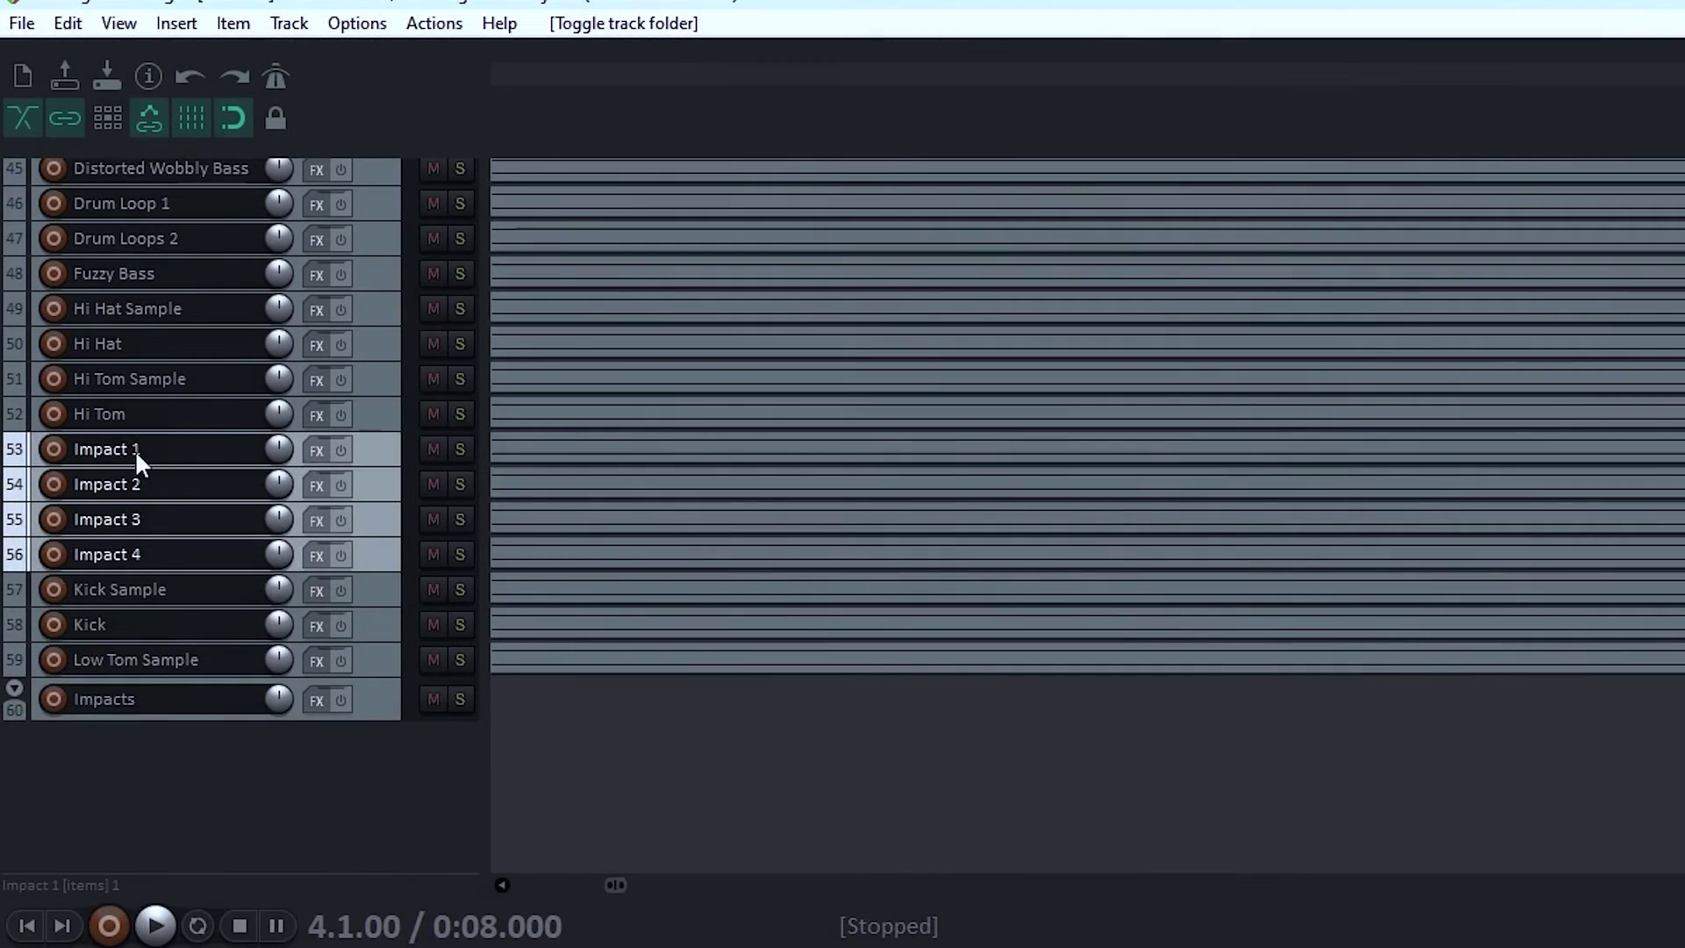
pyautogui.moveTo(135, 449); pyautogui.dragTo(143, 723)
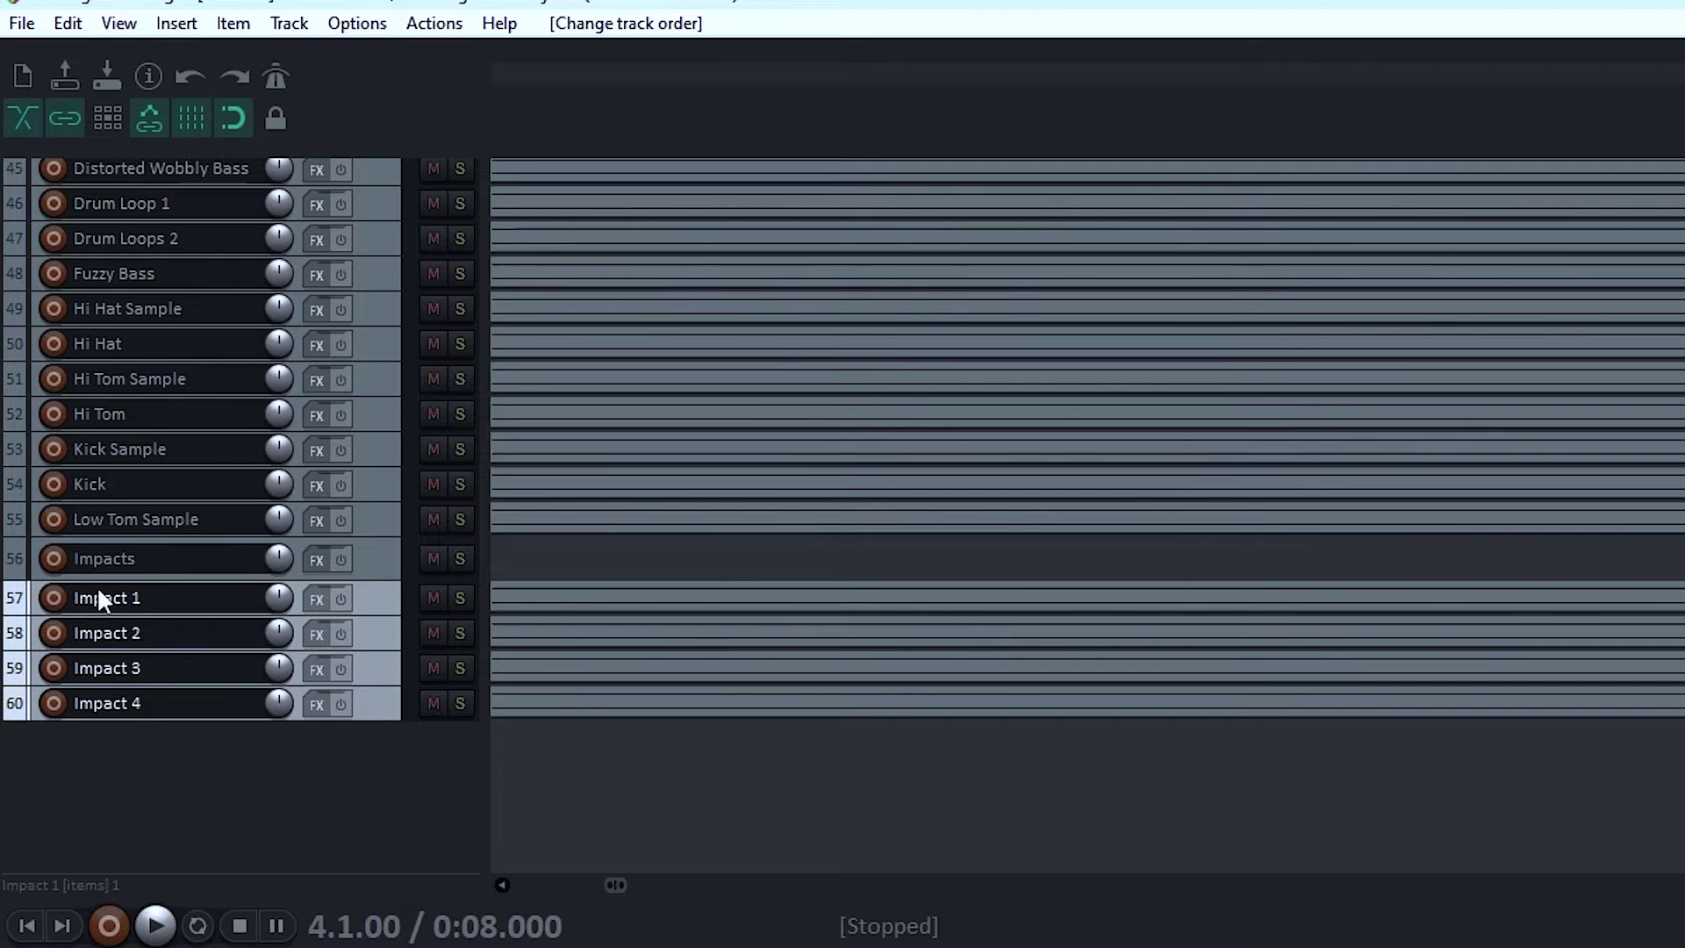
pyautogui.moveTo(107, 577); pyautogui.dragTo(107, 673)
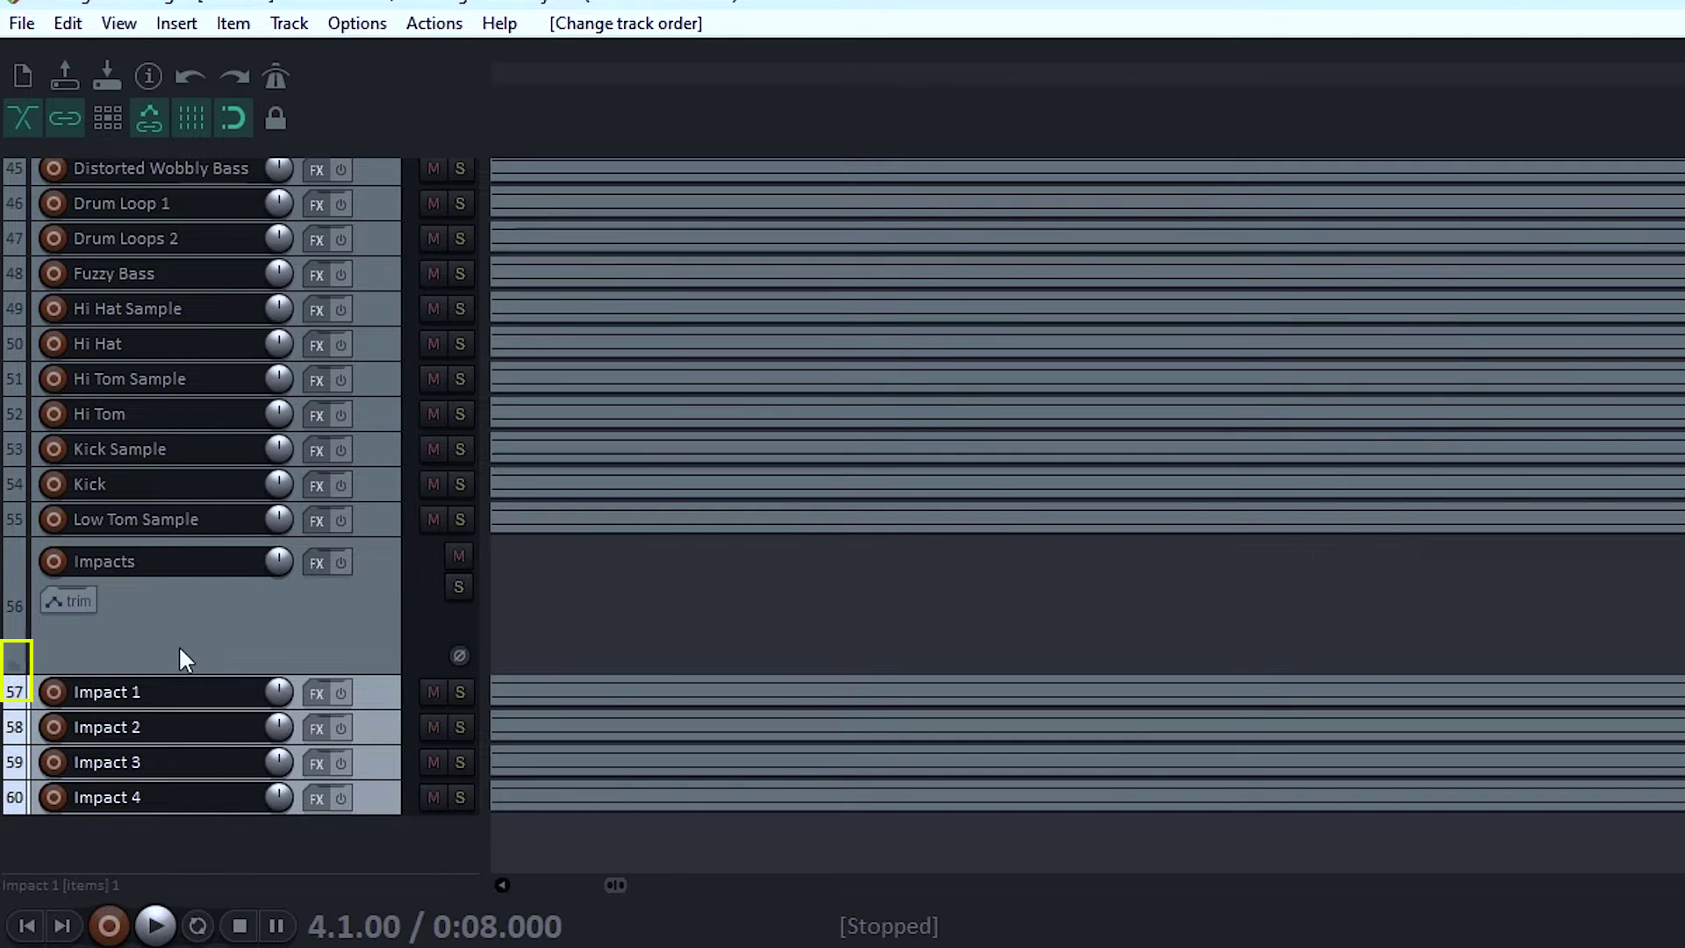
pyautogui.click(14, 665)
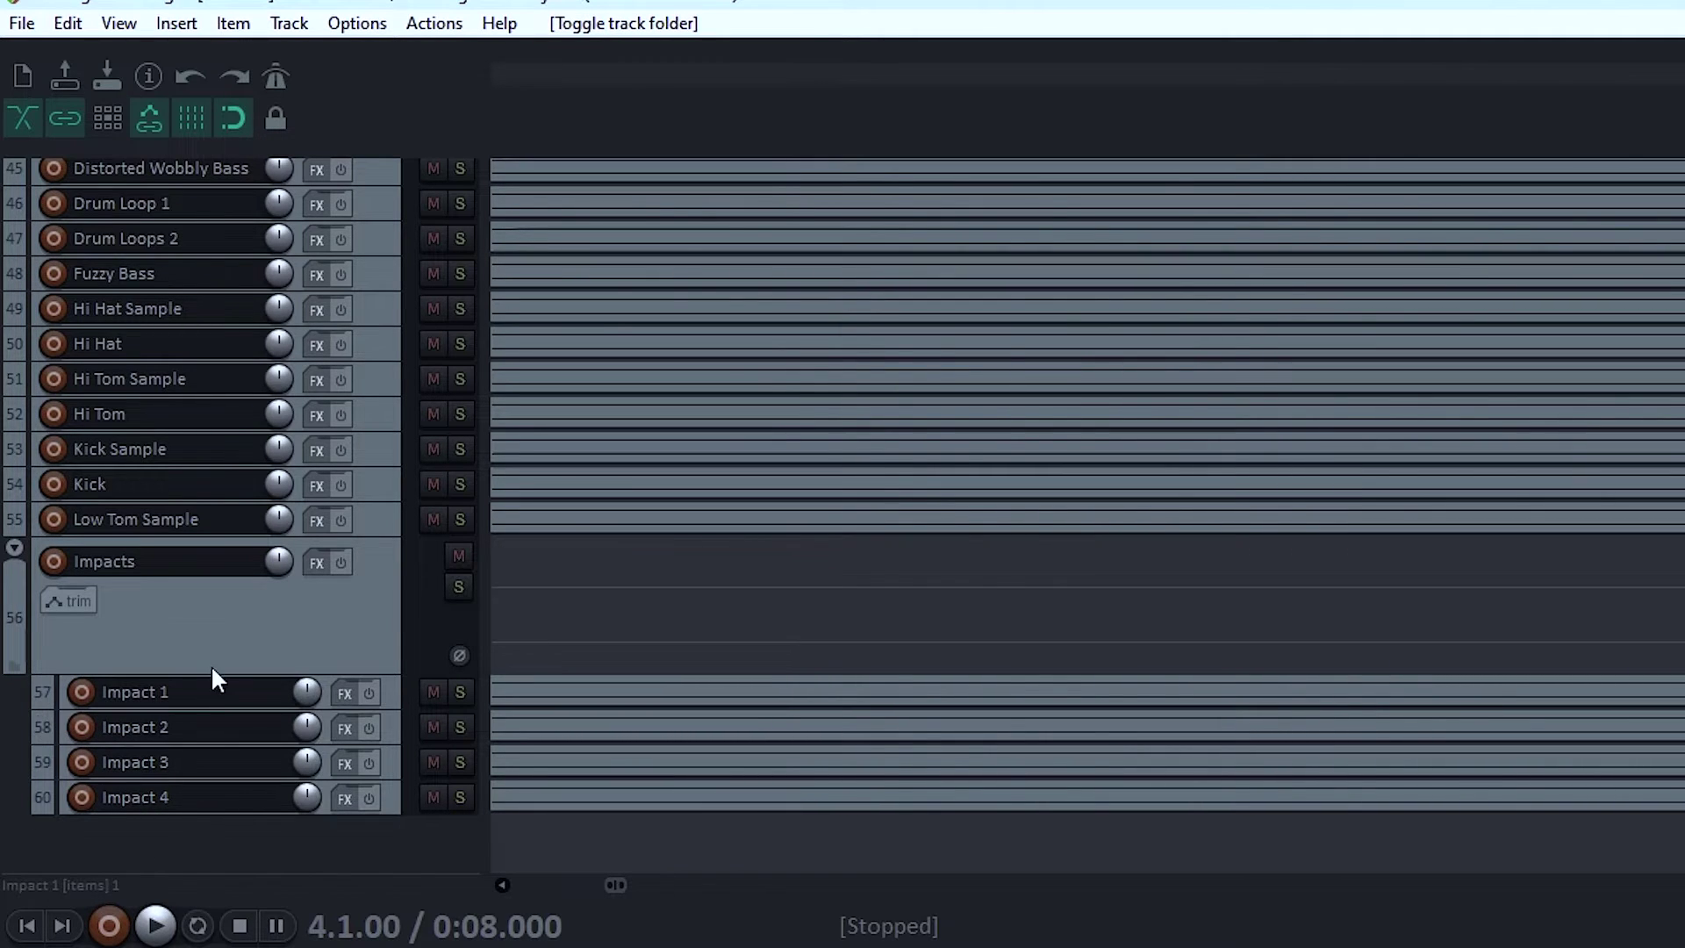
# Step: Collapse the child tracks of the Impacts folder and expand them again
pyautogui.click(13, 549)
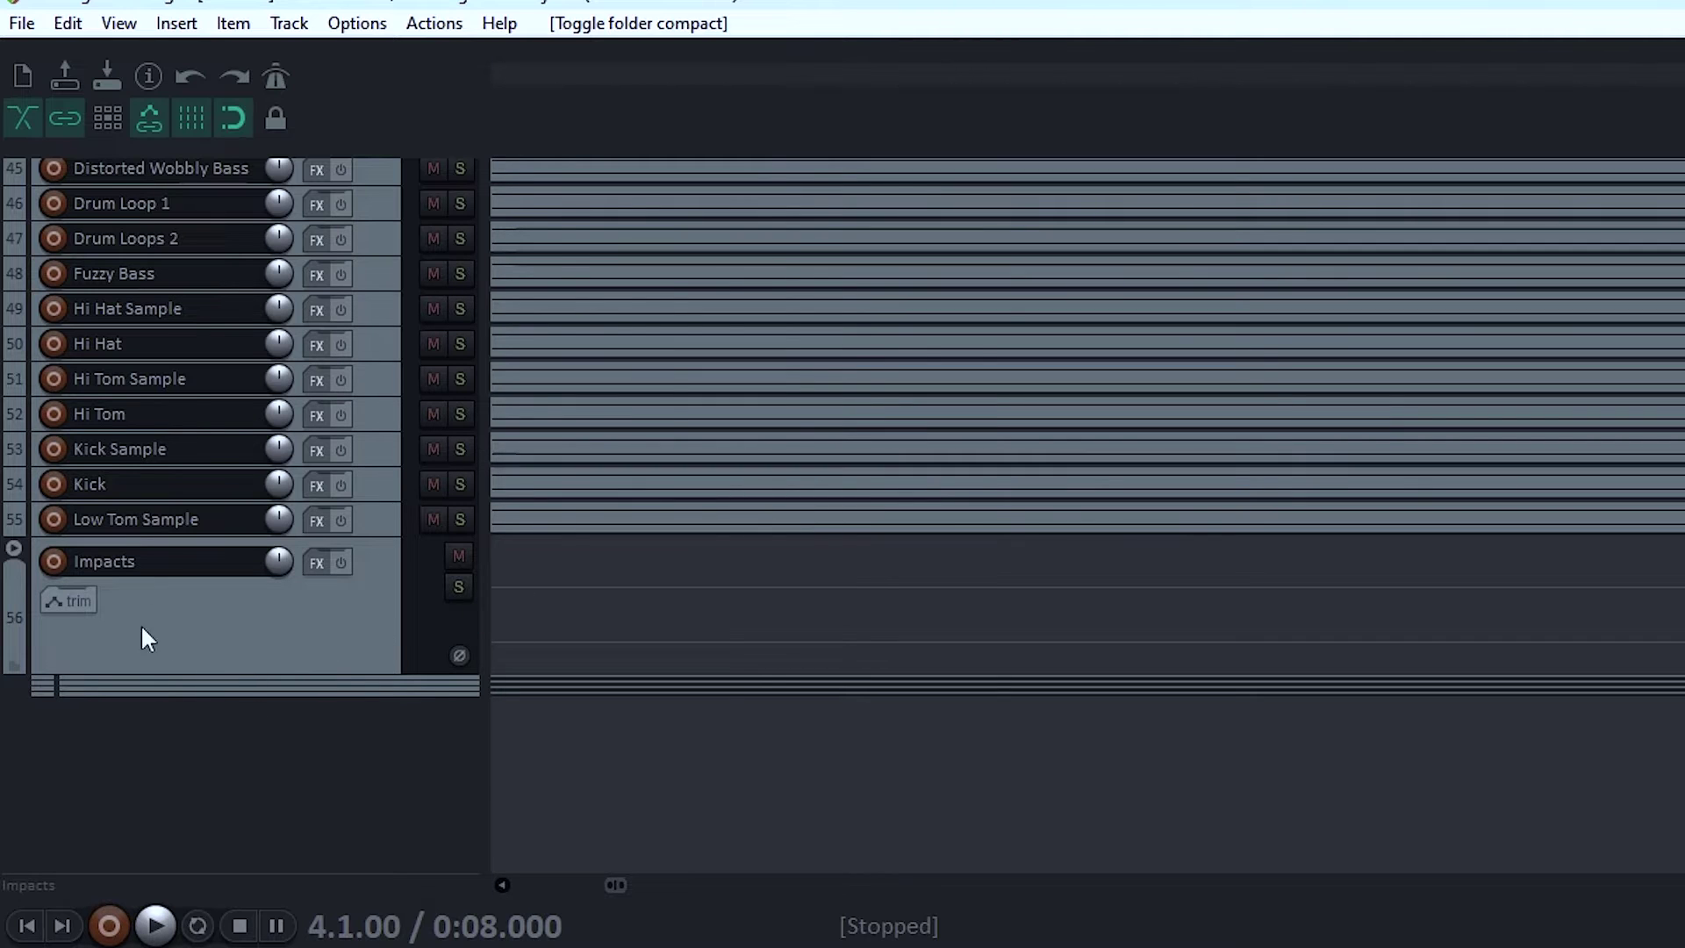
pyautogui.click(13, 548)
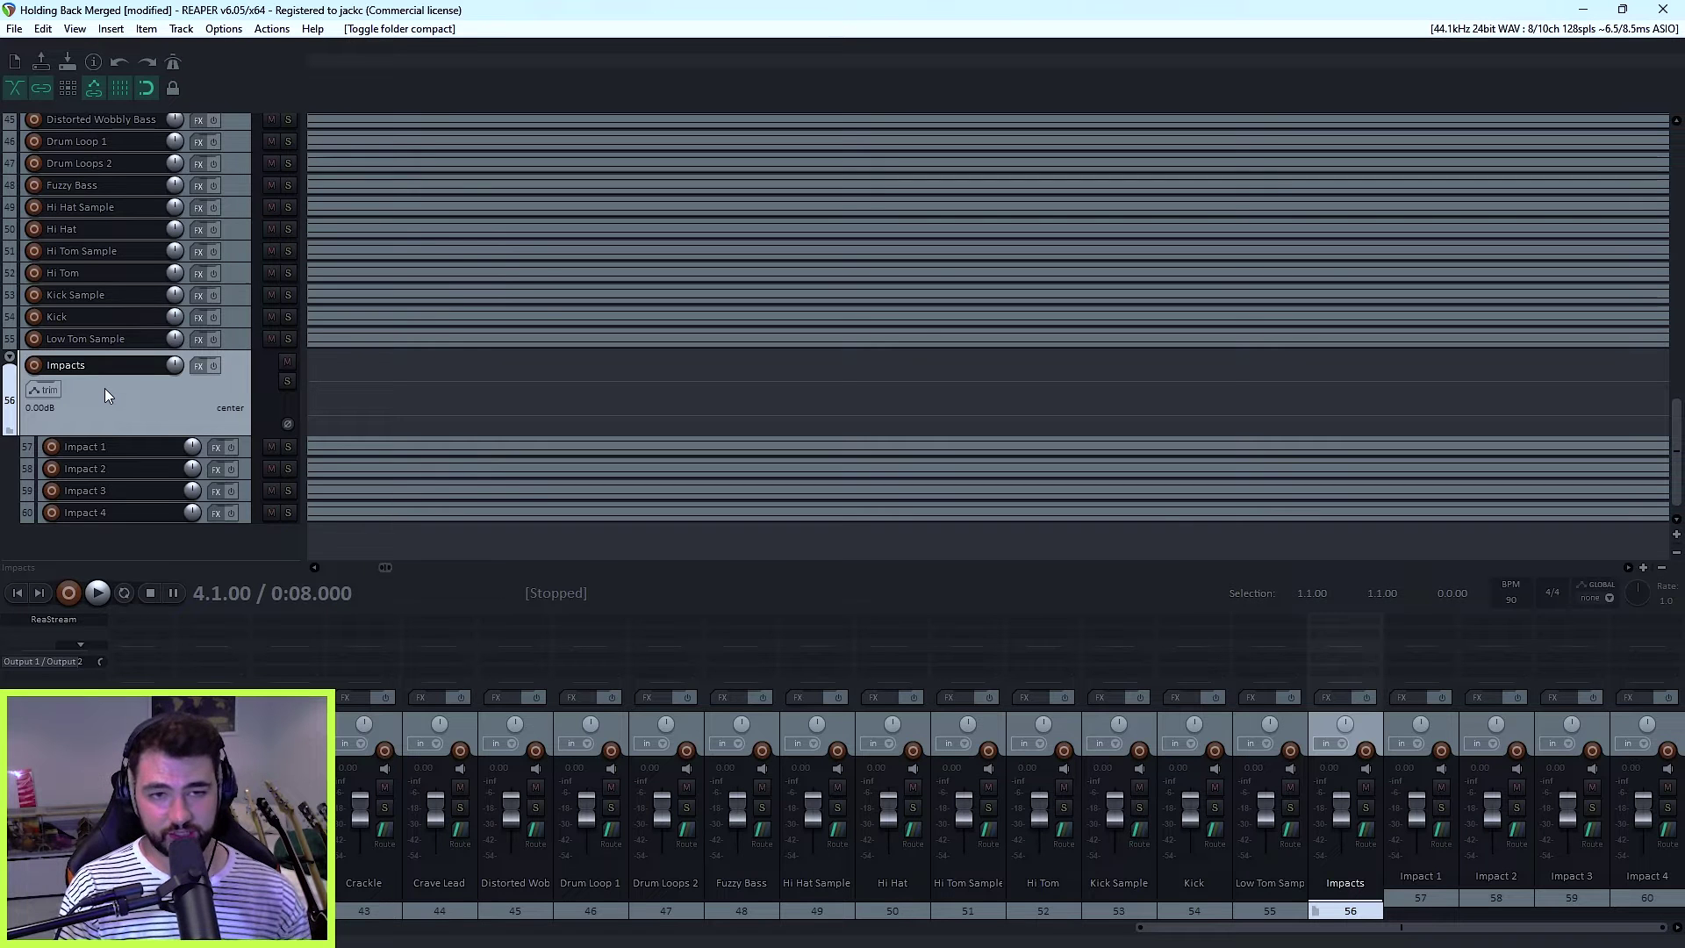
# Step: Look through the track list above the Impacts folder for other related tracks that could be grouped
pyautogui.click(90, 321)
pyautogui.click(102, 300)
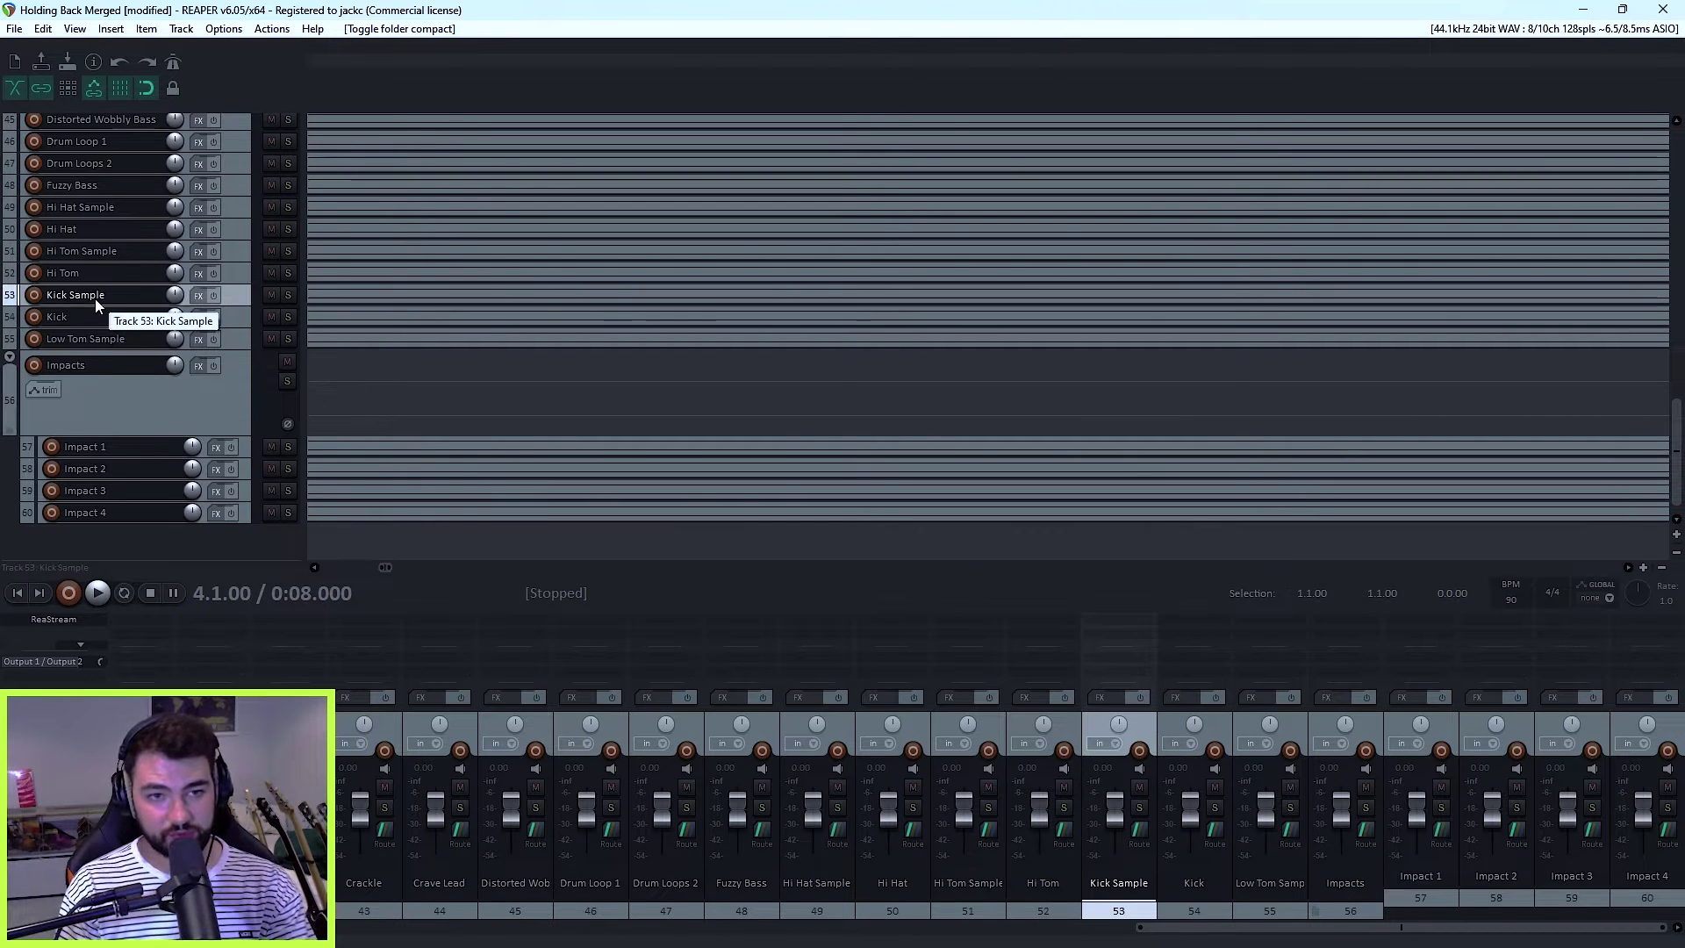
pyautogui.click(90, 269)
pyautogui.click(86, 255)
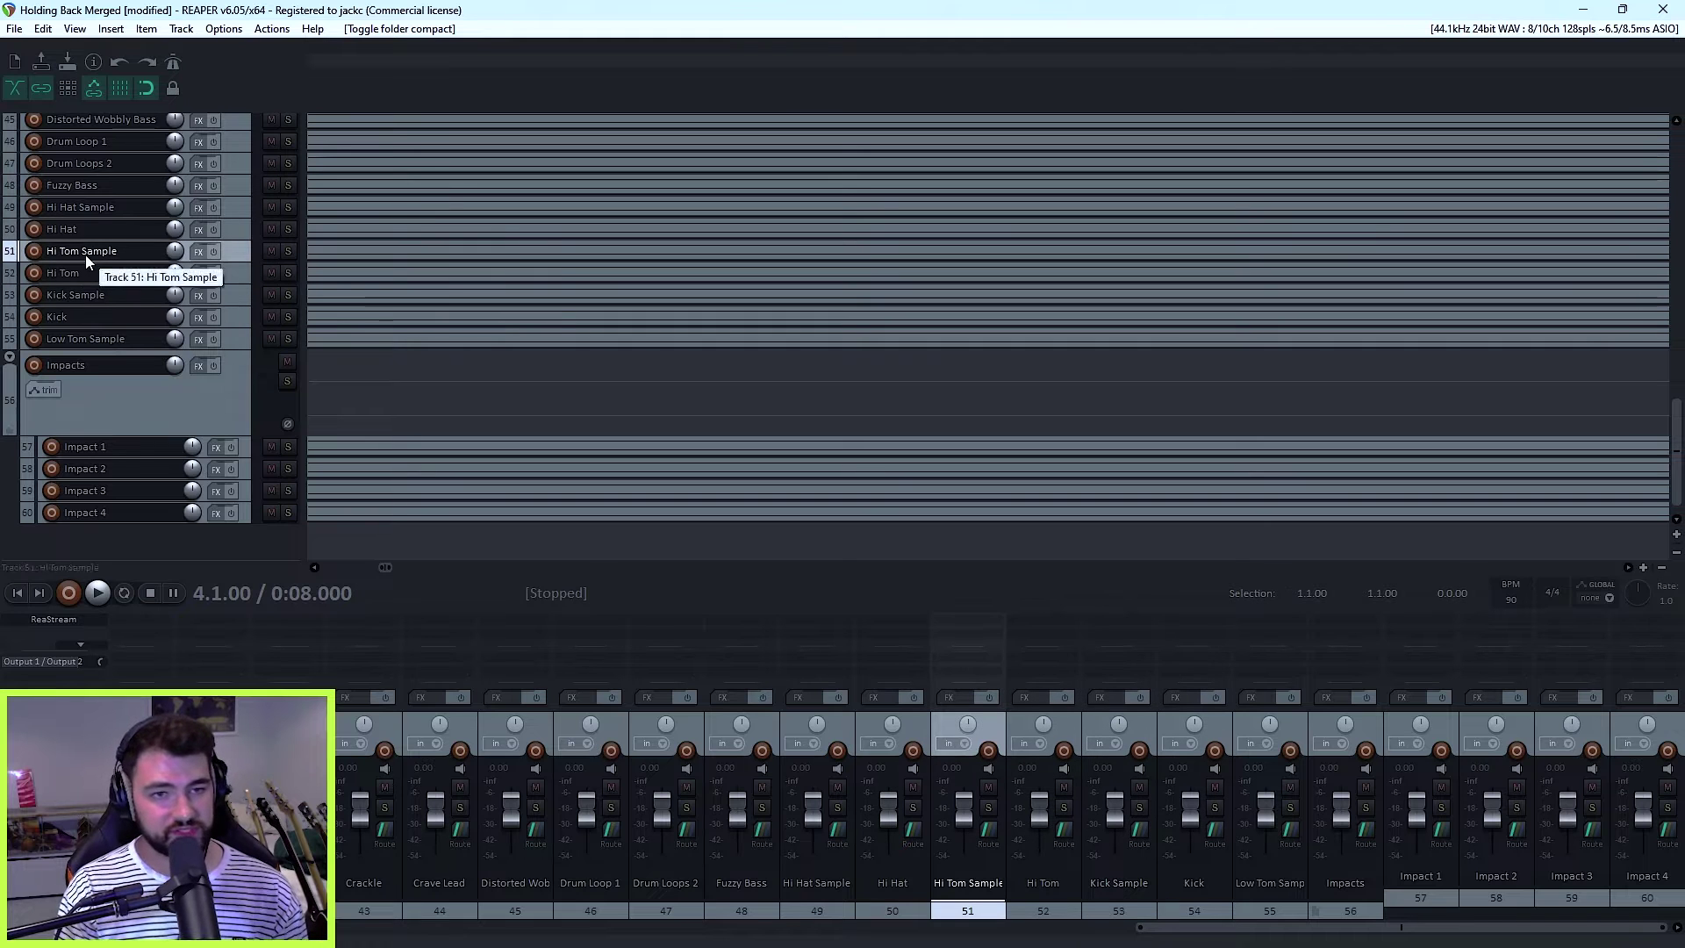
pyautogui.scroll(4, 58, 302)
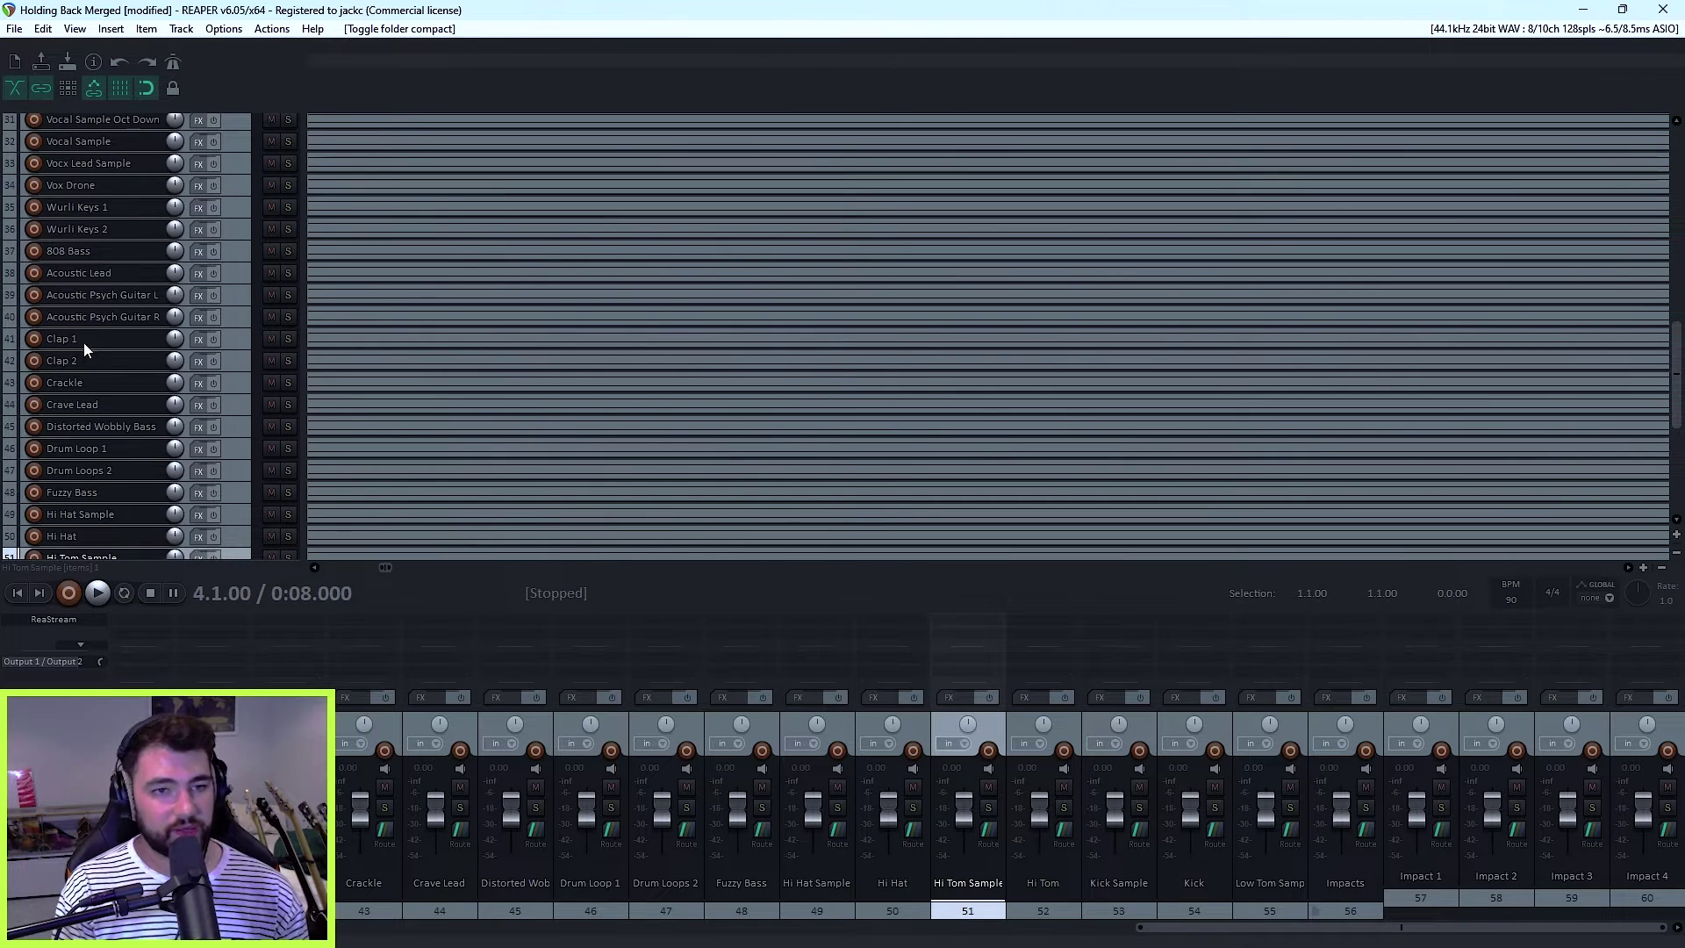
pyautogui.scroll(3, 103, 329)
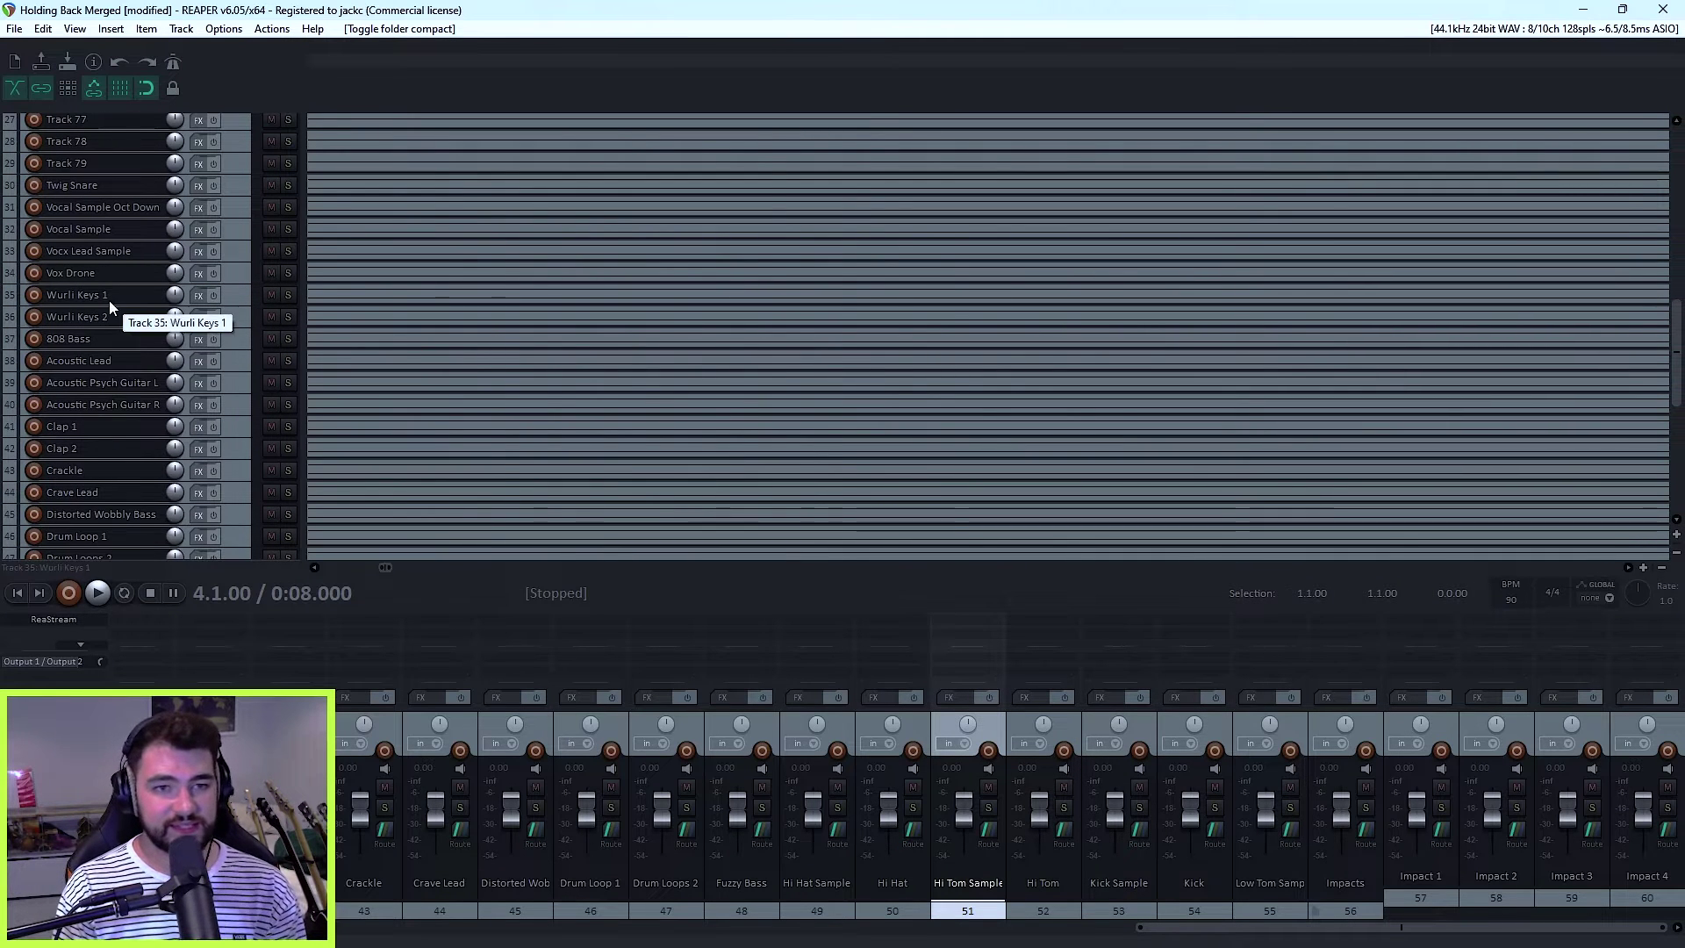
pyautogui.scroll(-10, 92, 331)
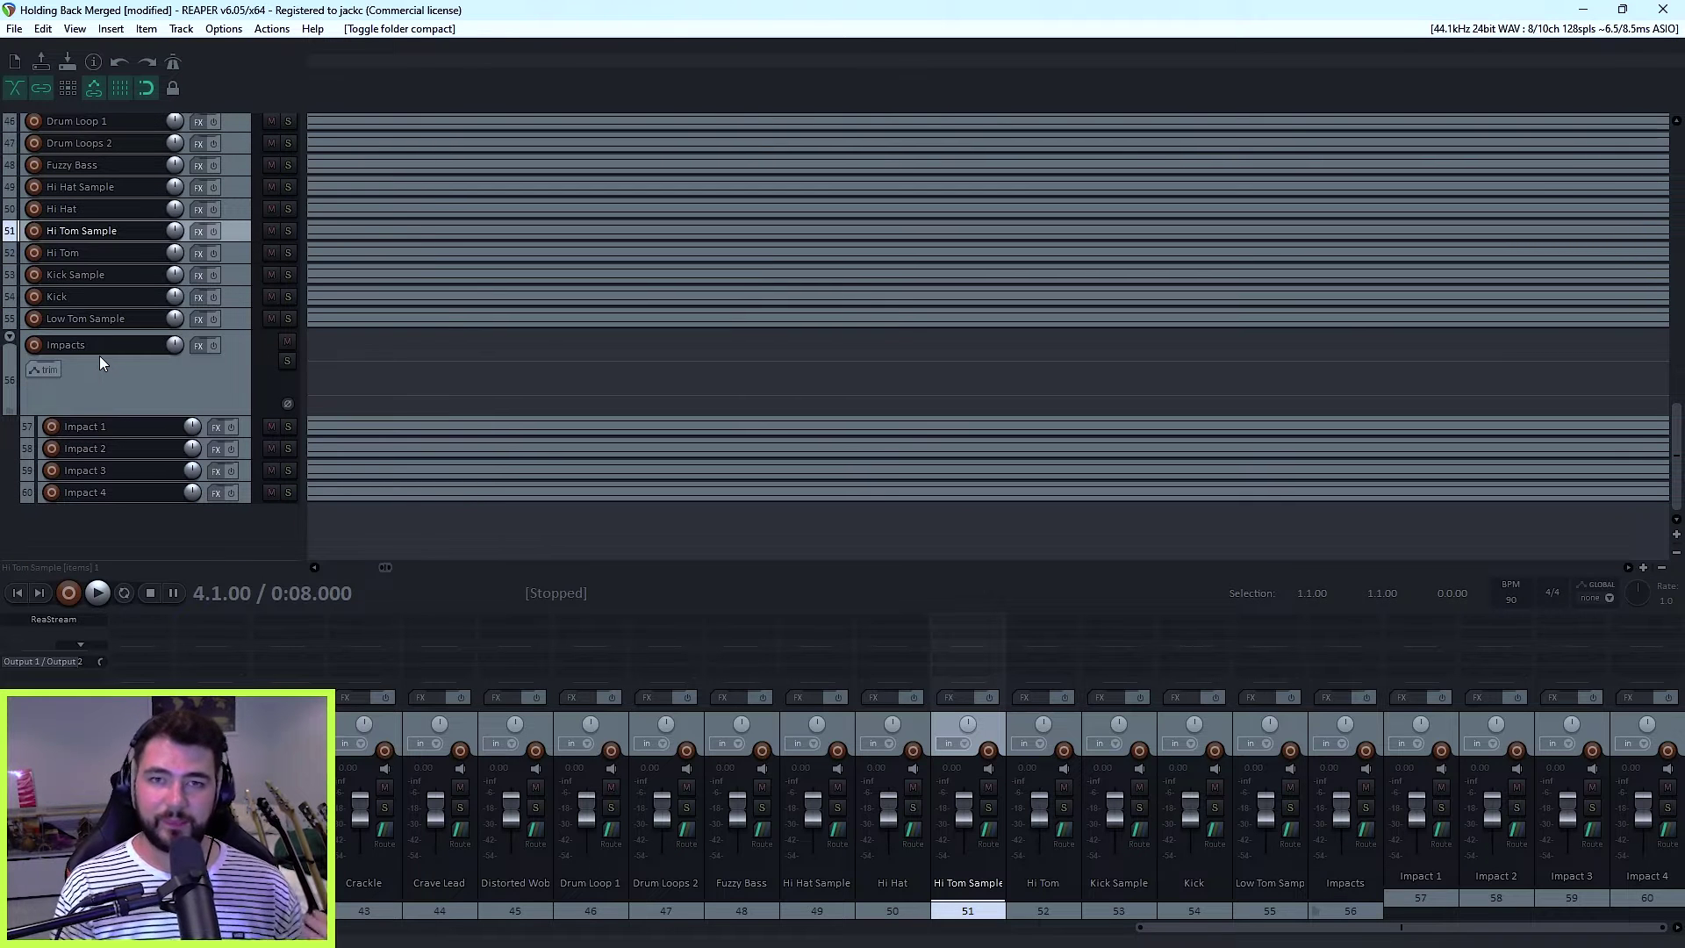
pyautogui.scroll(1, 306, 450)
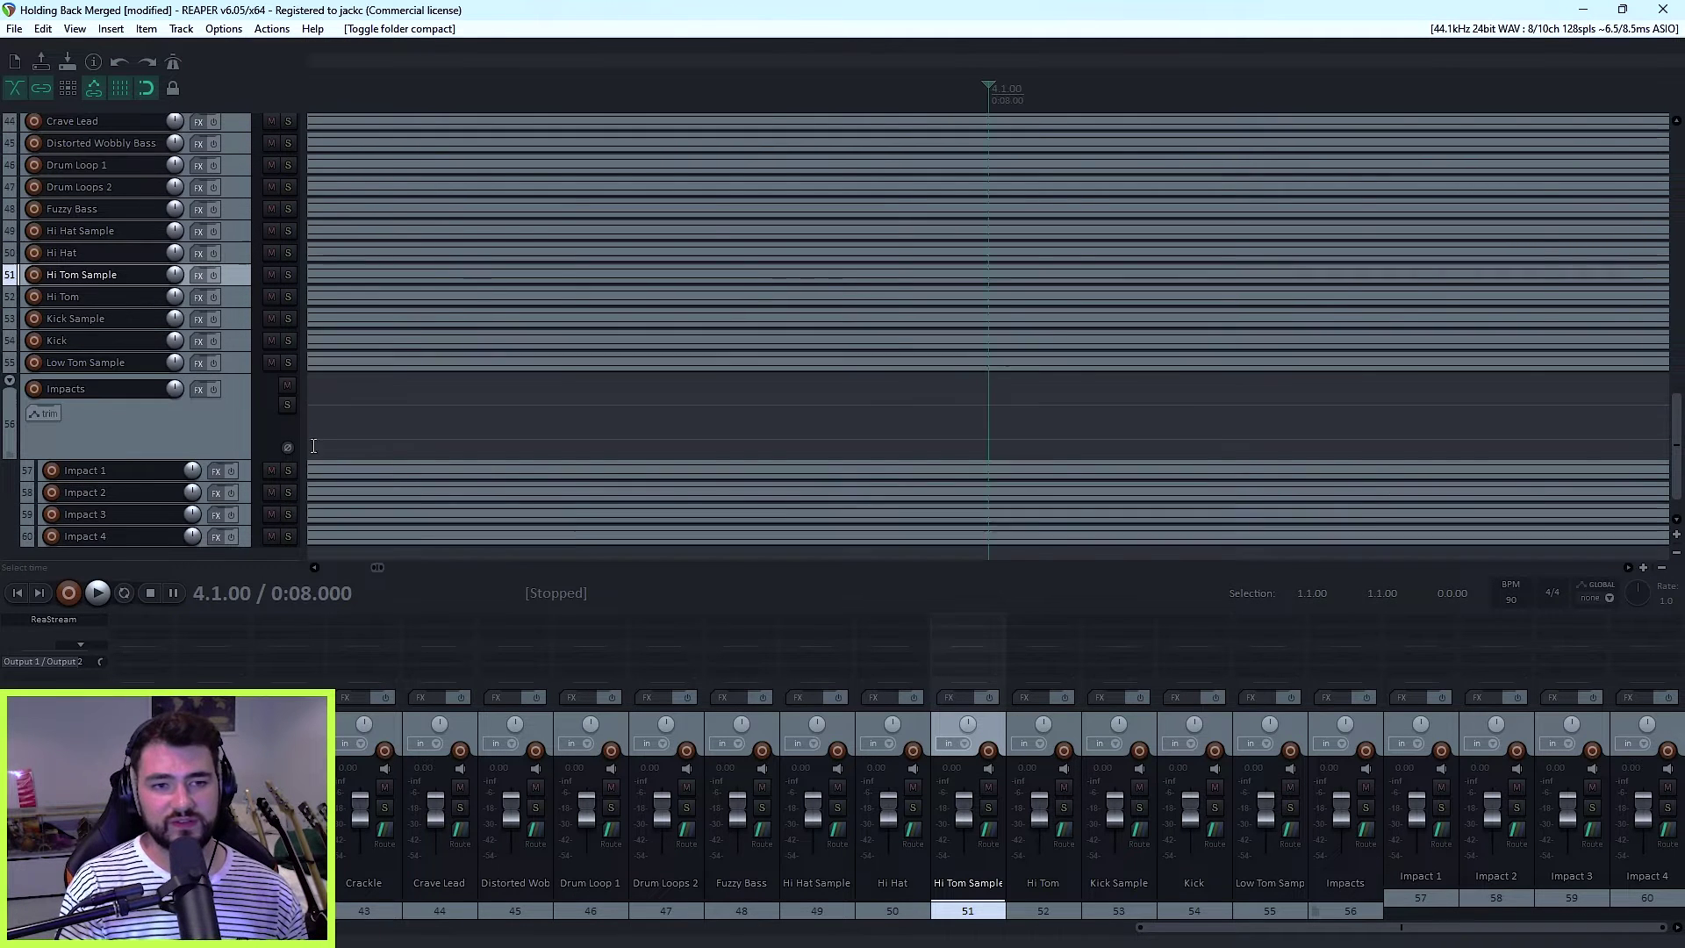
pyautogui.moveTo(1676, 443)
pyautogui.mouseDown()
pyautogui.moveTo(1677, 123)
pyautogui.moveTo(1670, 473)
pyautogui.mouseUp()
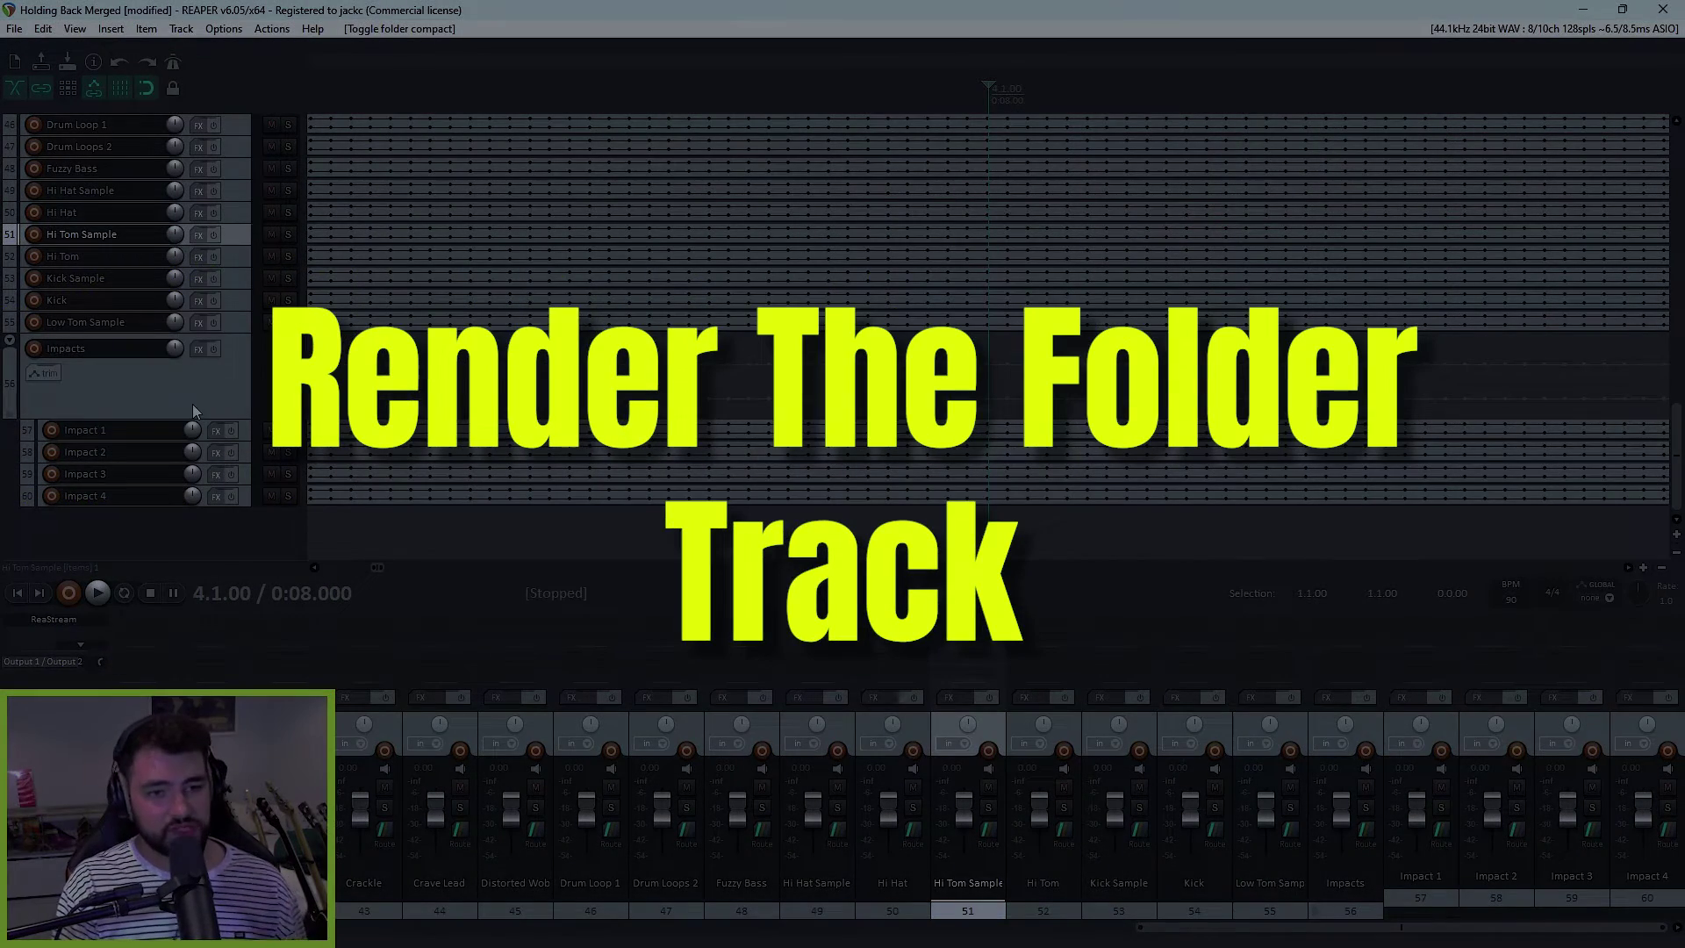
# Step: Render the Impacts folder track to a stereo stem track with the originals muted
pyautogui.click(192, 403)
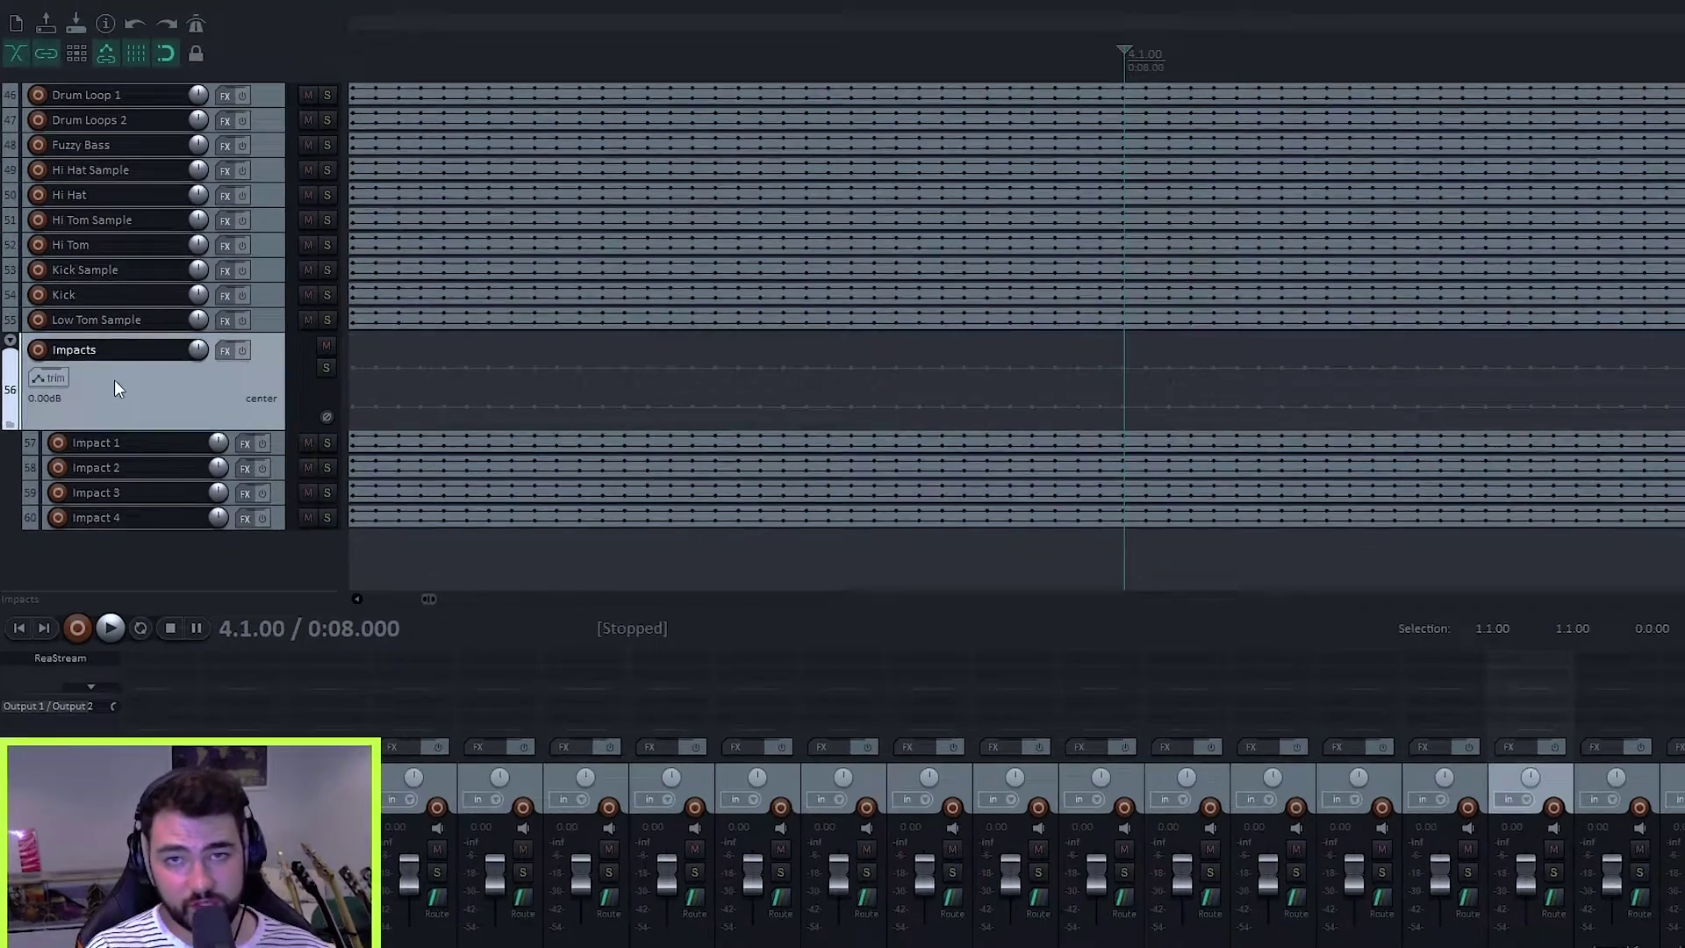
pyautogui.rightClick(103, 378)
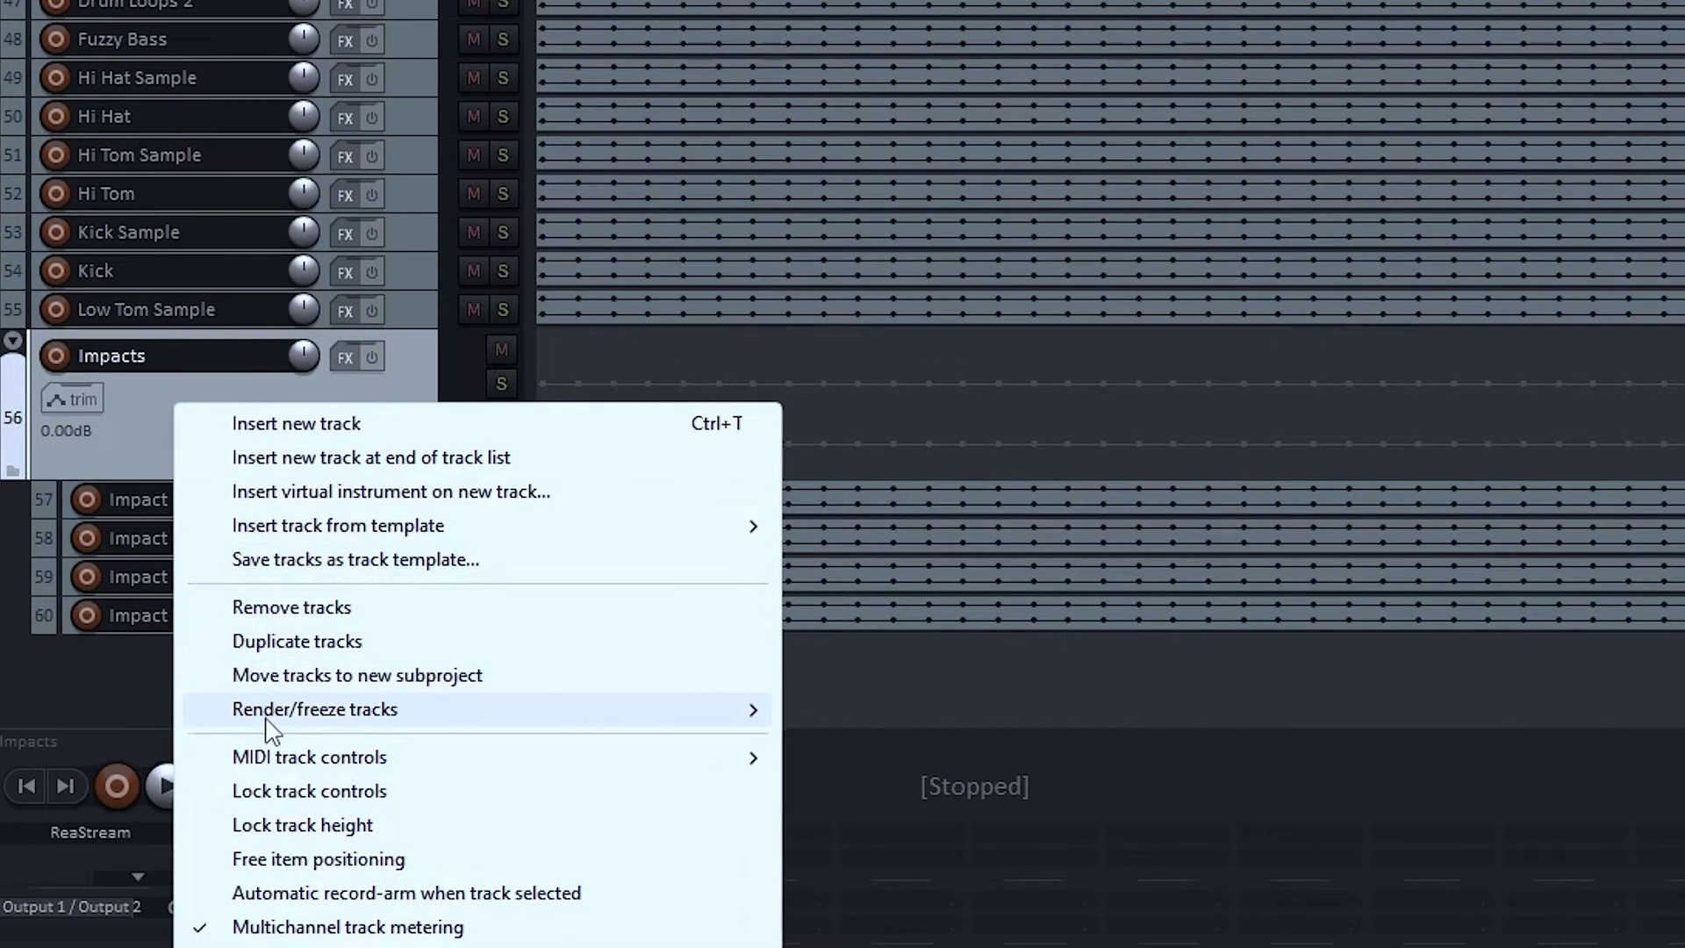
pyautogui.moveTo(270, 721)
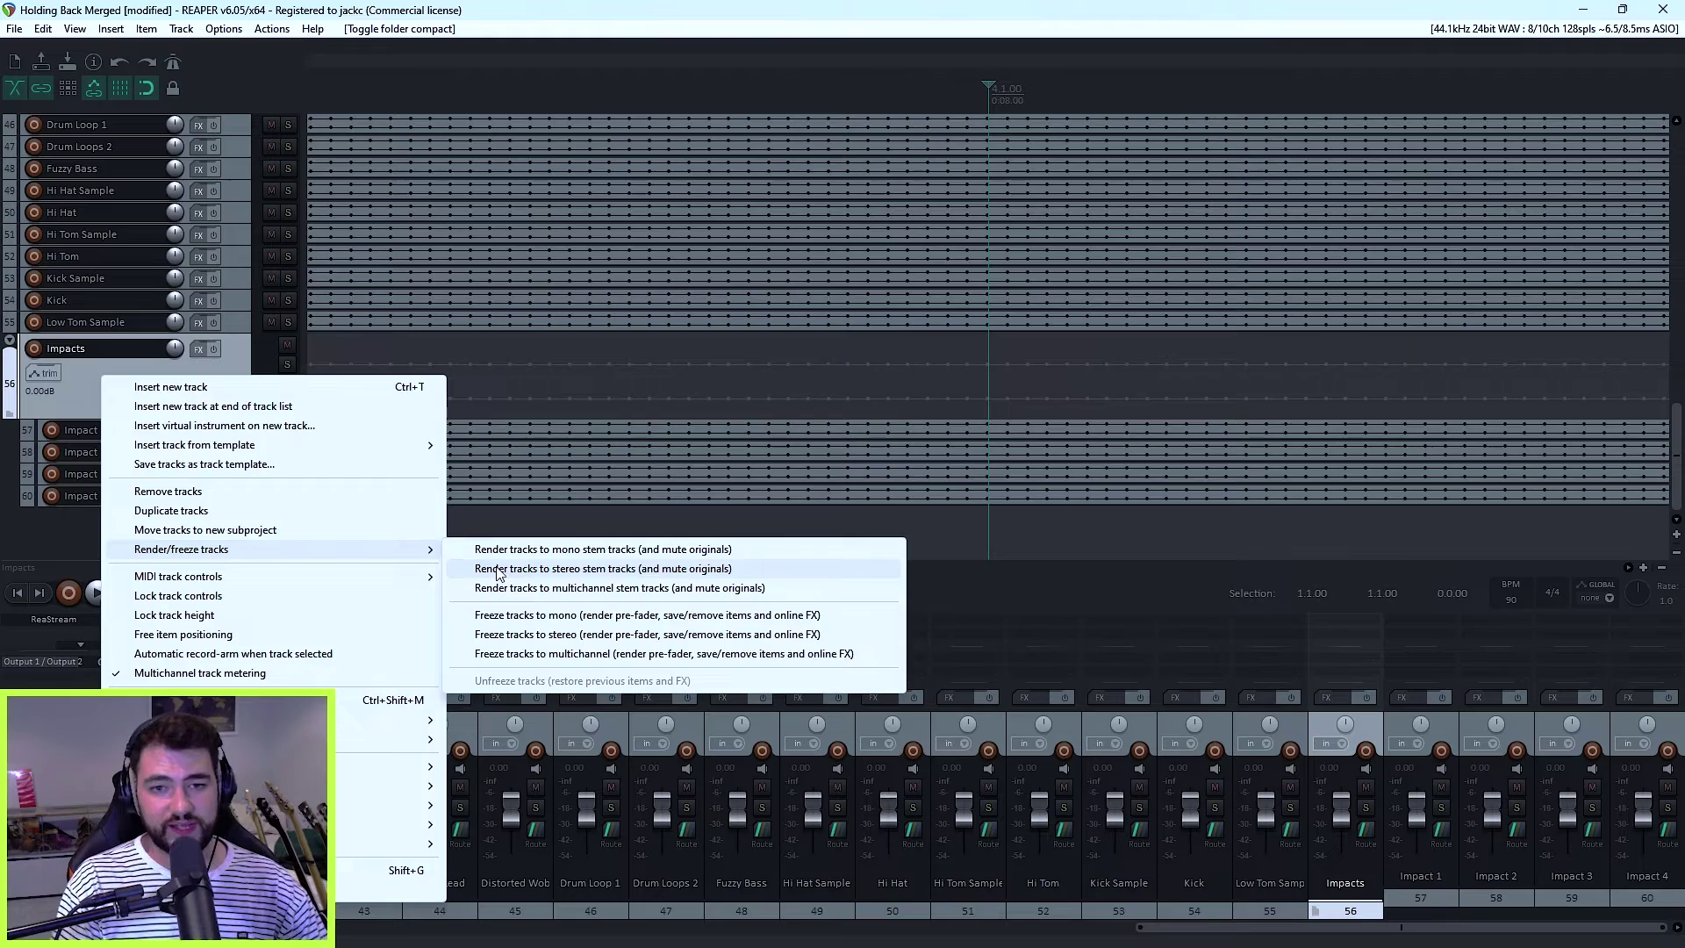
pyautogui.click(497, 572)
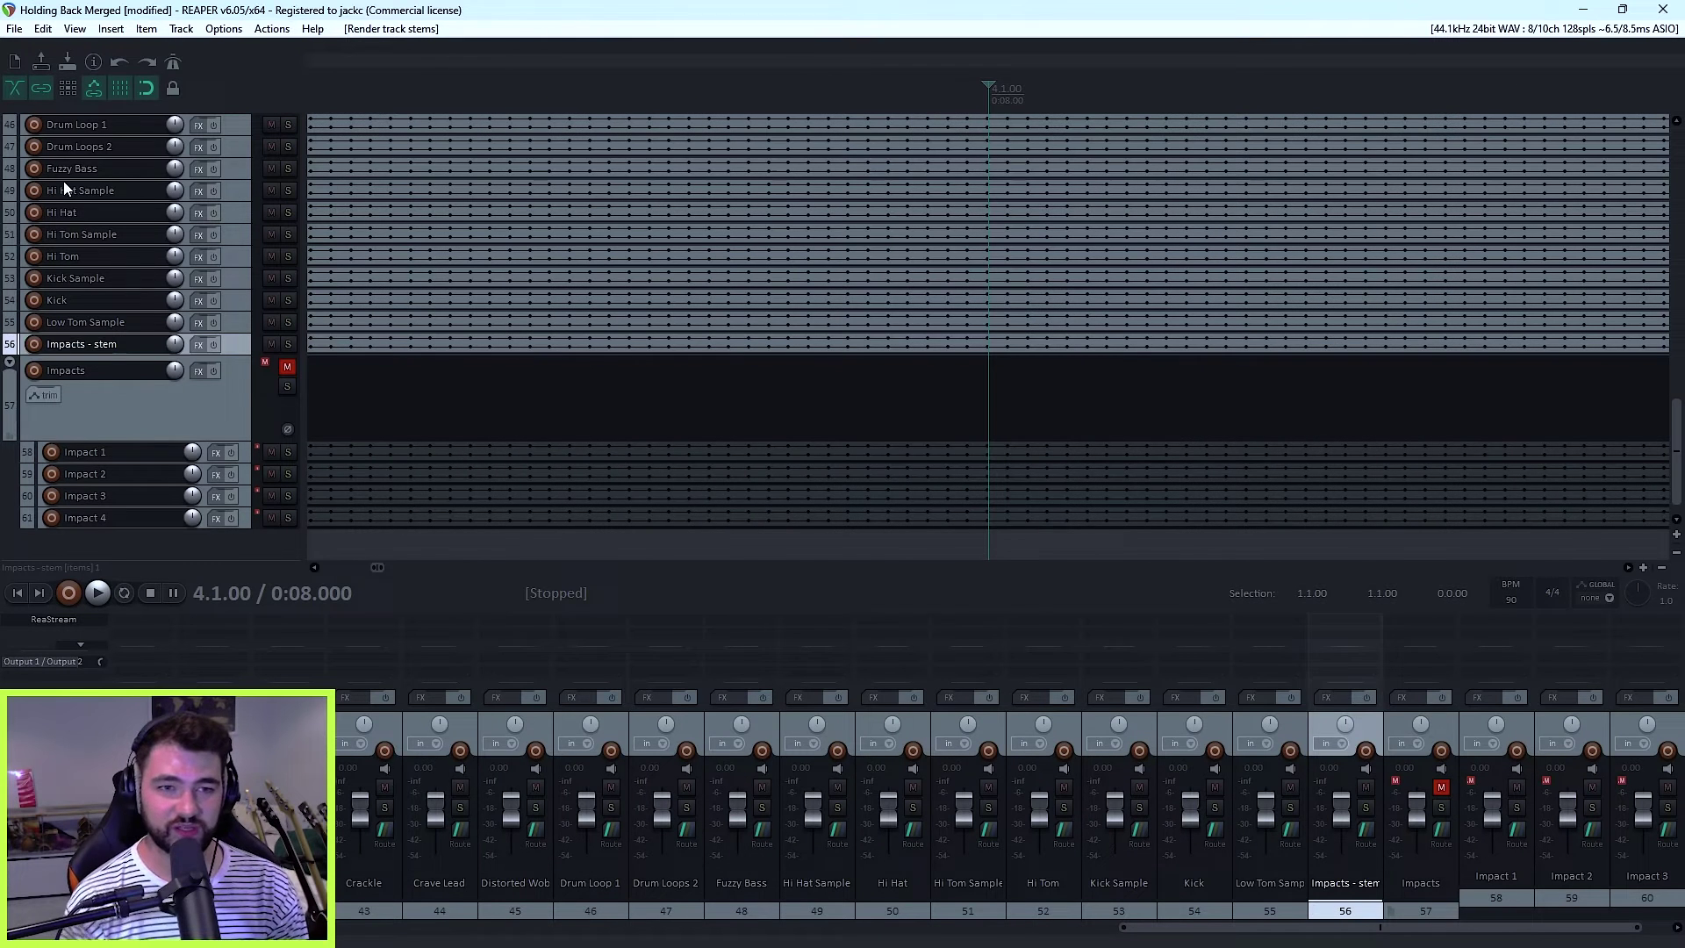
# Step: Increase the height of the Impacts - stem track to inspect its rendered audio against the original tracks
pyautogui.click(136, 406)
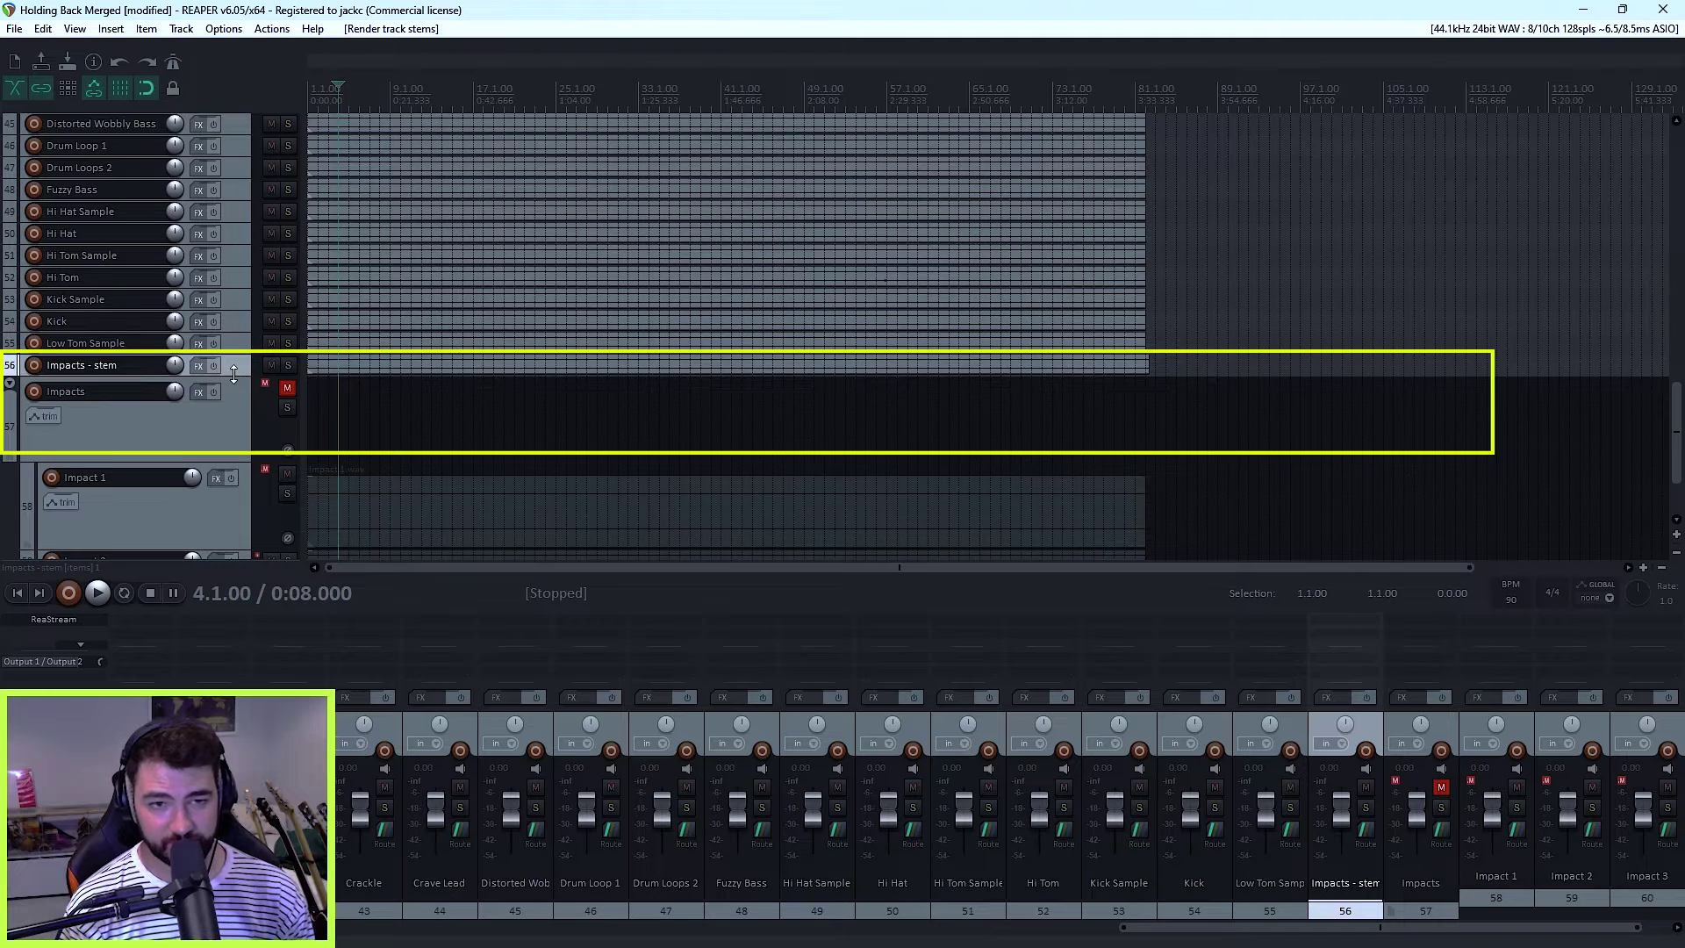
pyautogui.moveTo(233, 375); pyautogui.dragTo(238, 446)
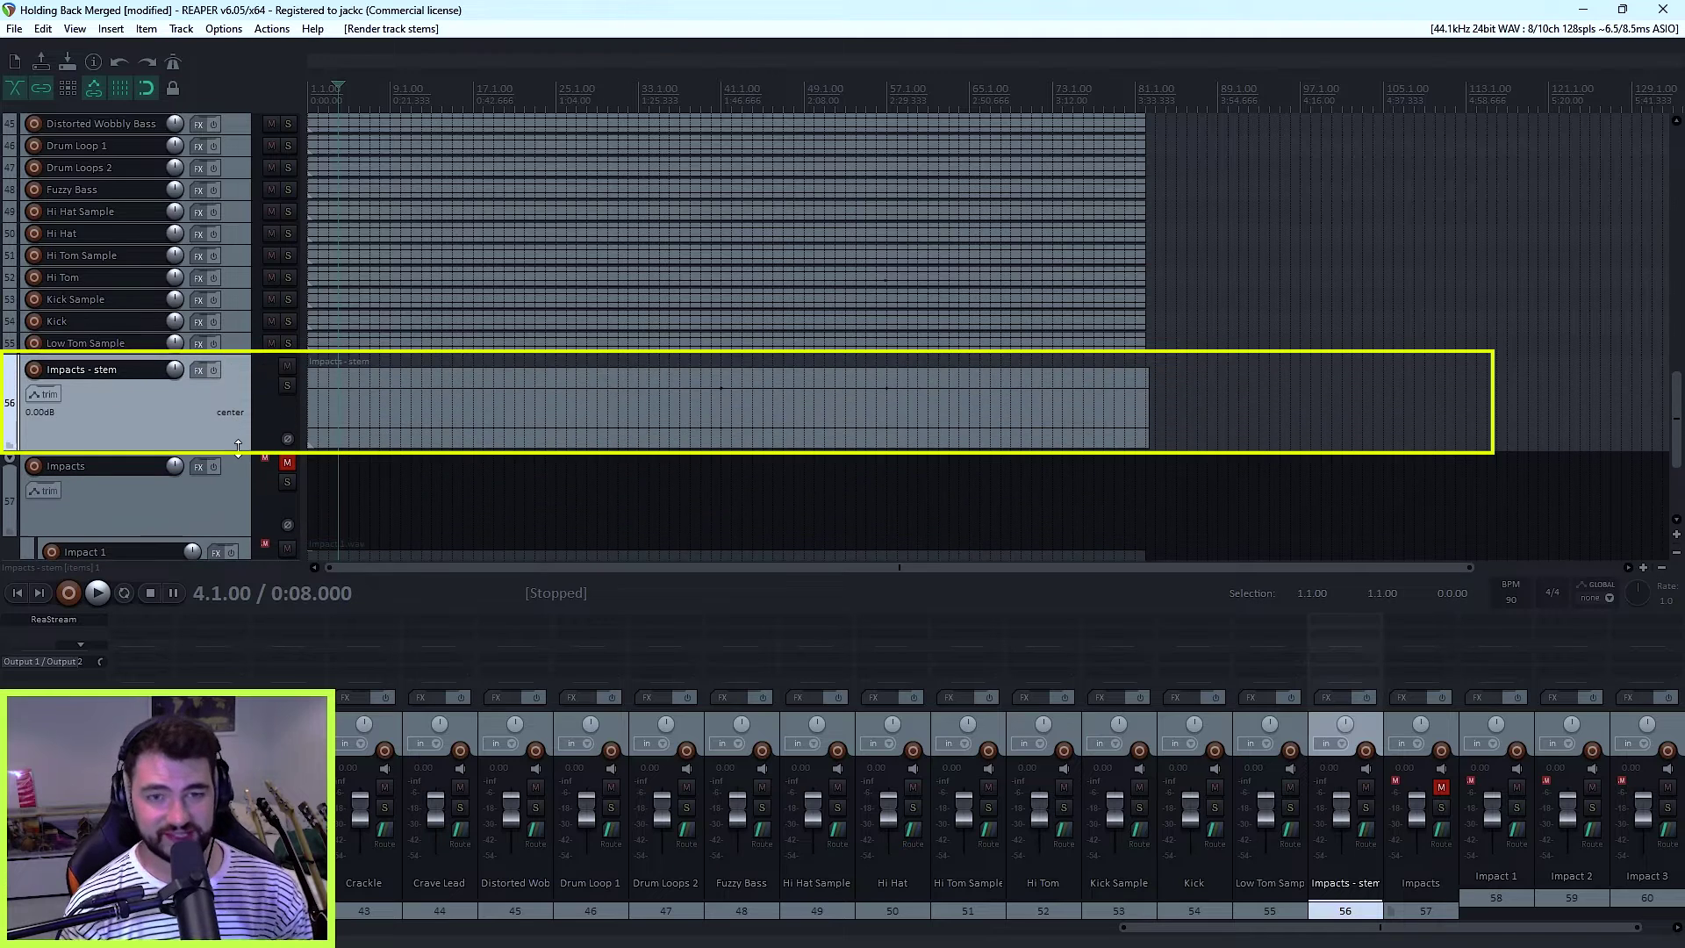
pyautogui.scroll(2, 325, 433)
pyautogui.scroll(-3, 1667, 458)
pyautogui.scroll(-1, 1665, 458)
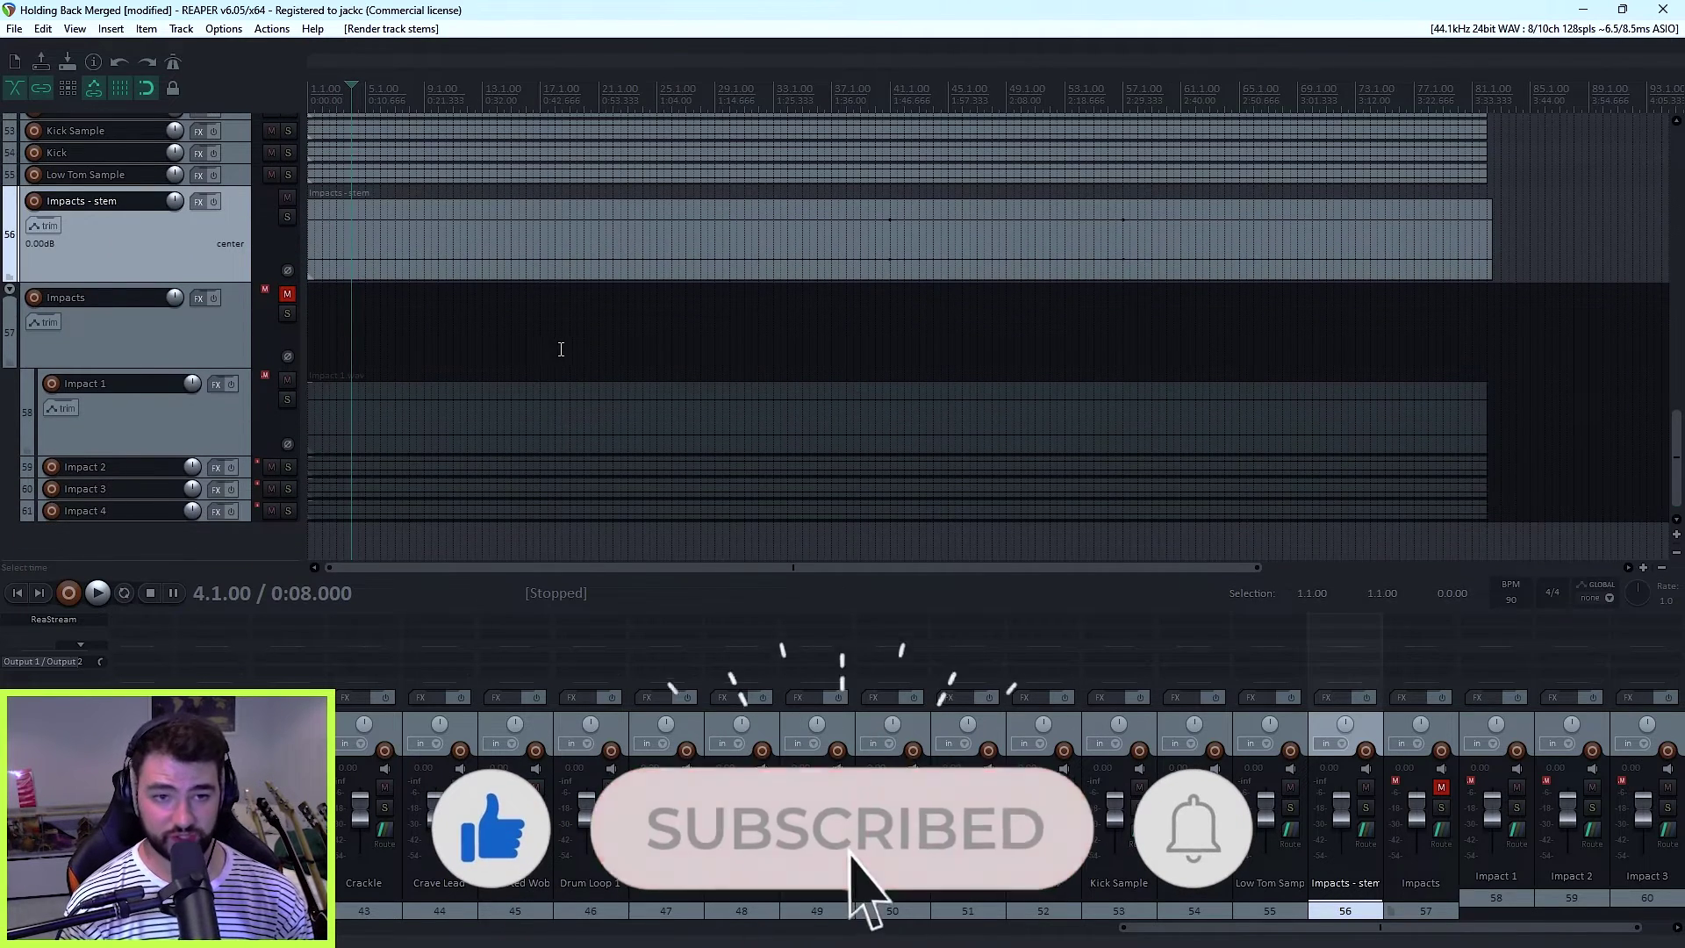
# Step: Remove the original Impacts folder track together with its four child tracks
pyautogui.click(184, 320)
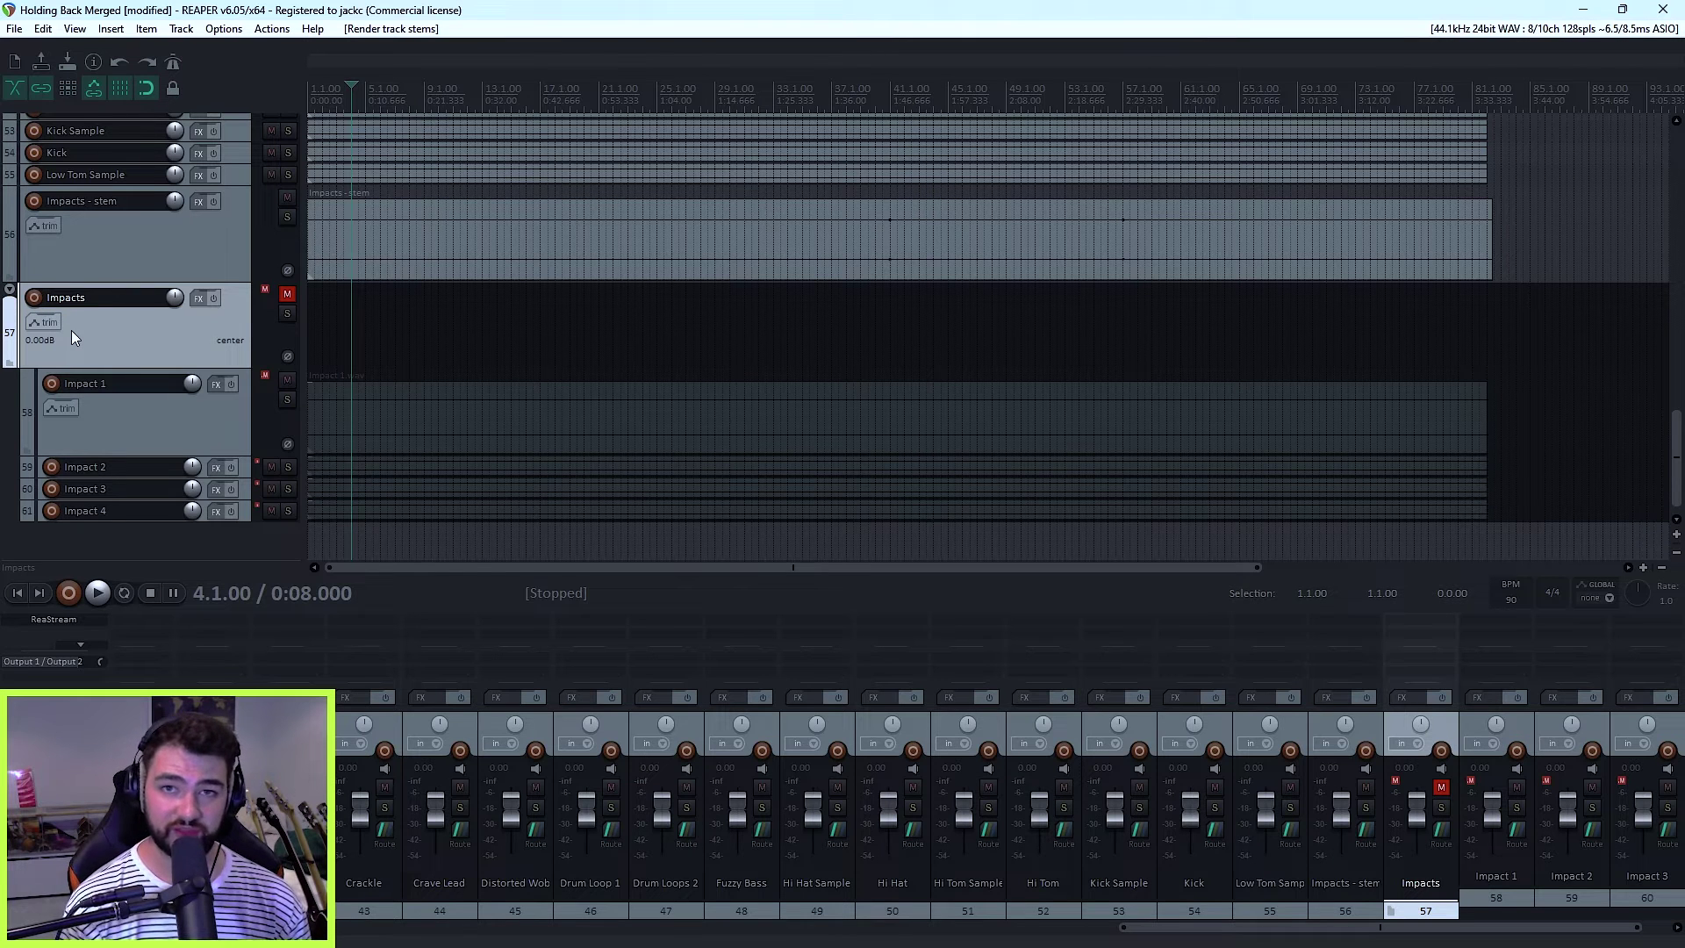
pyautogui.rightClick(115, 341)
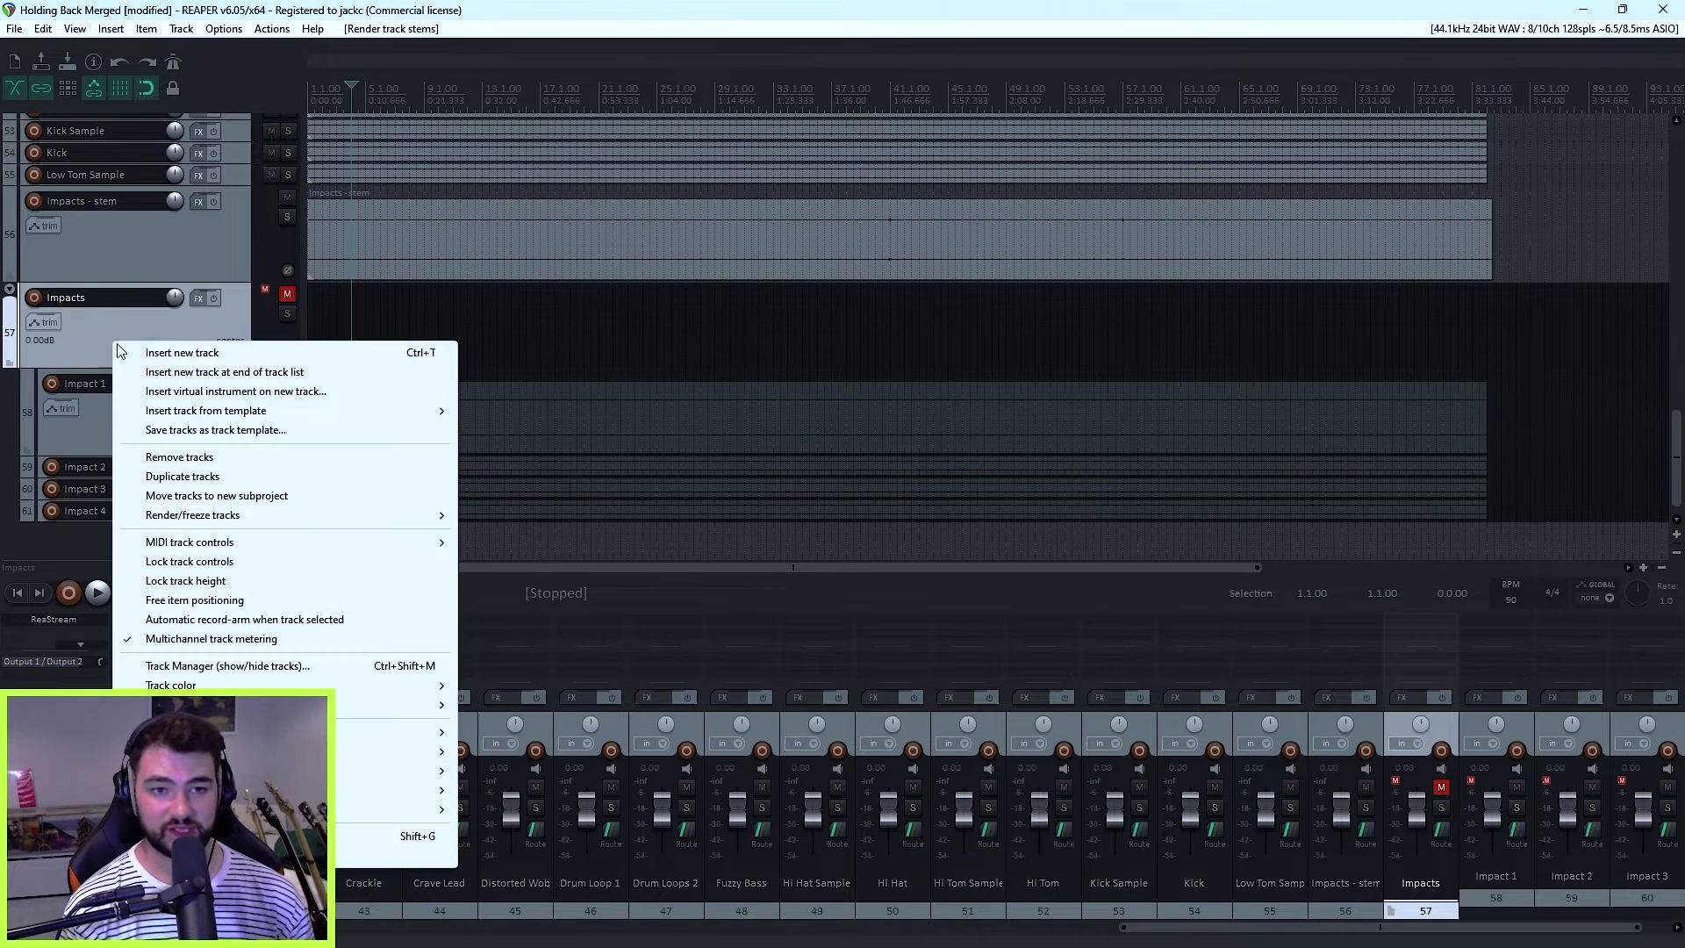
pyautogui.rightClick(155, 342)
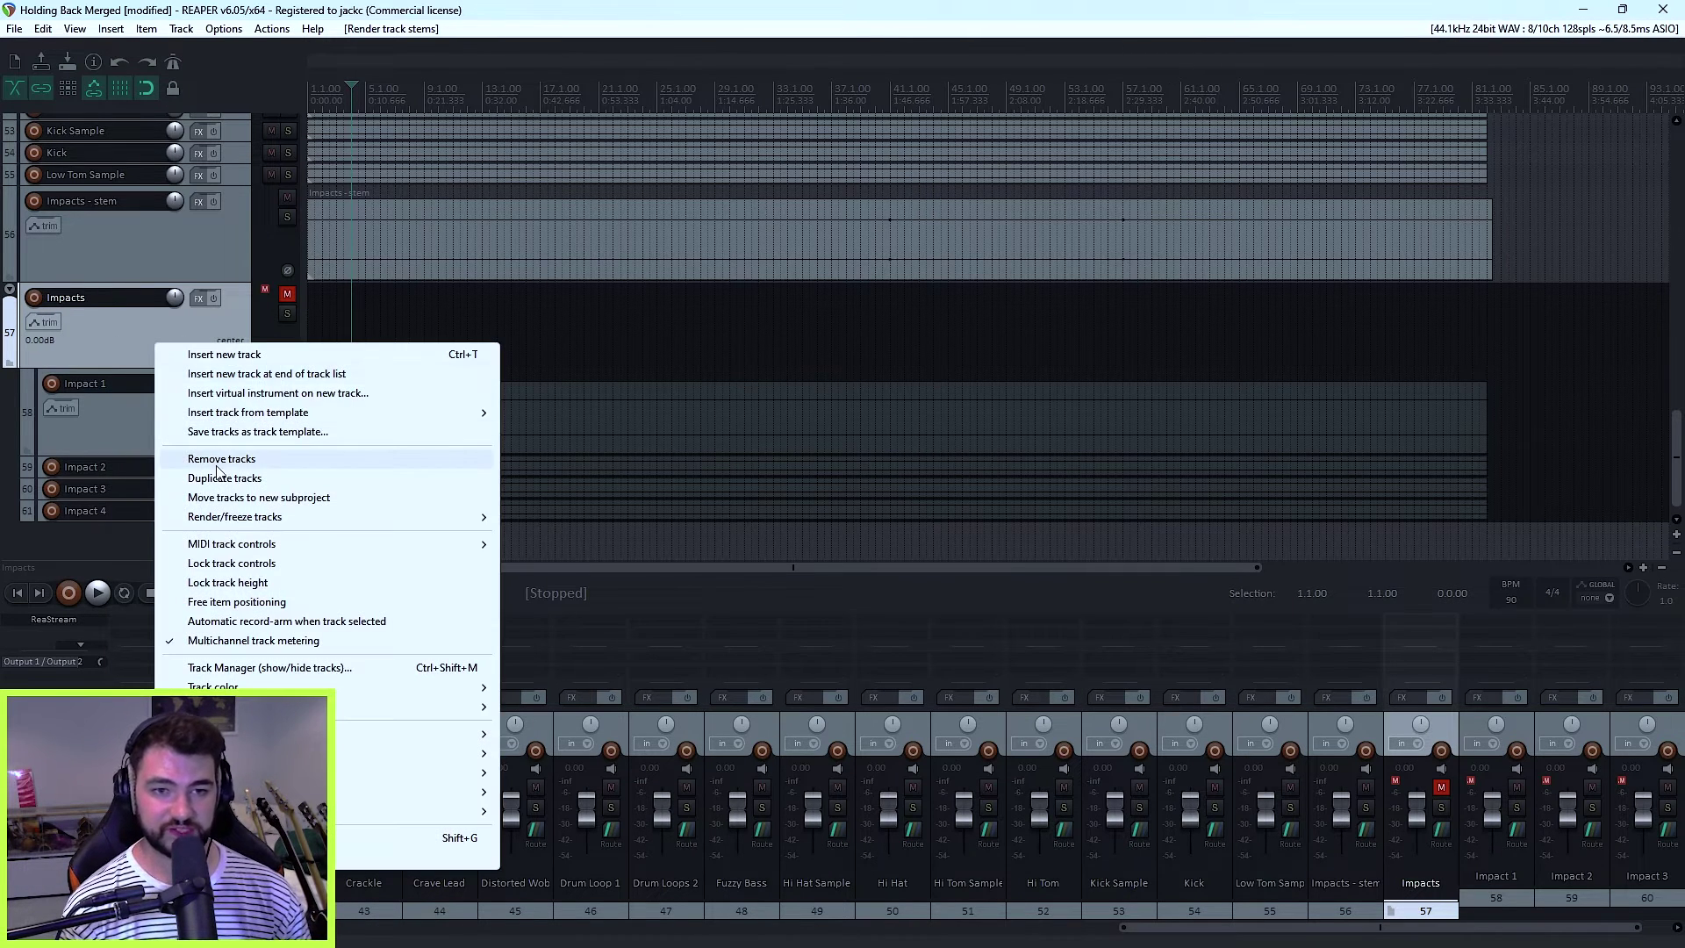
pyautogui.click(216, 463)
pyautogui.scroll(2, 140, 378)
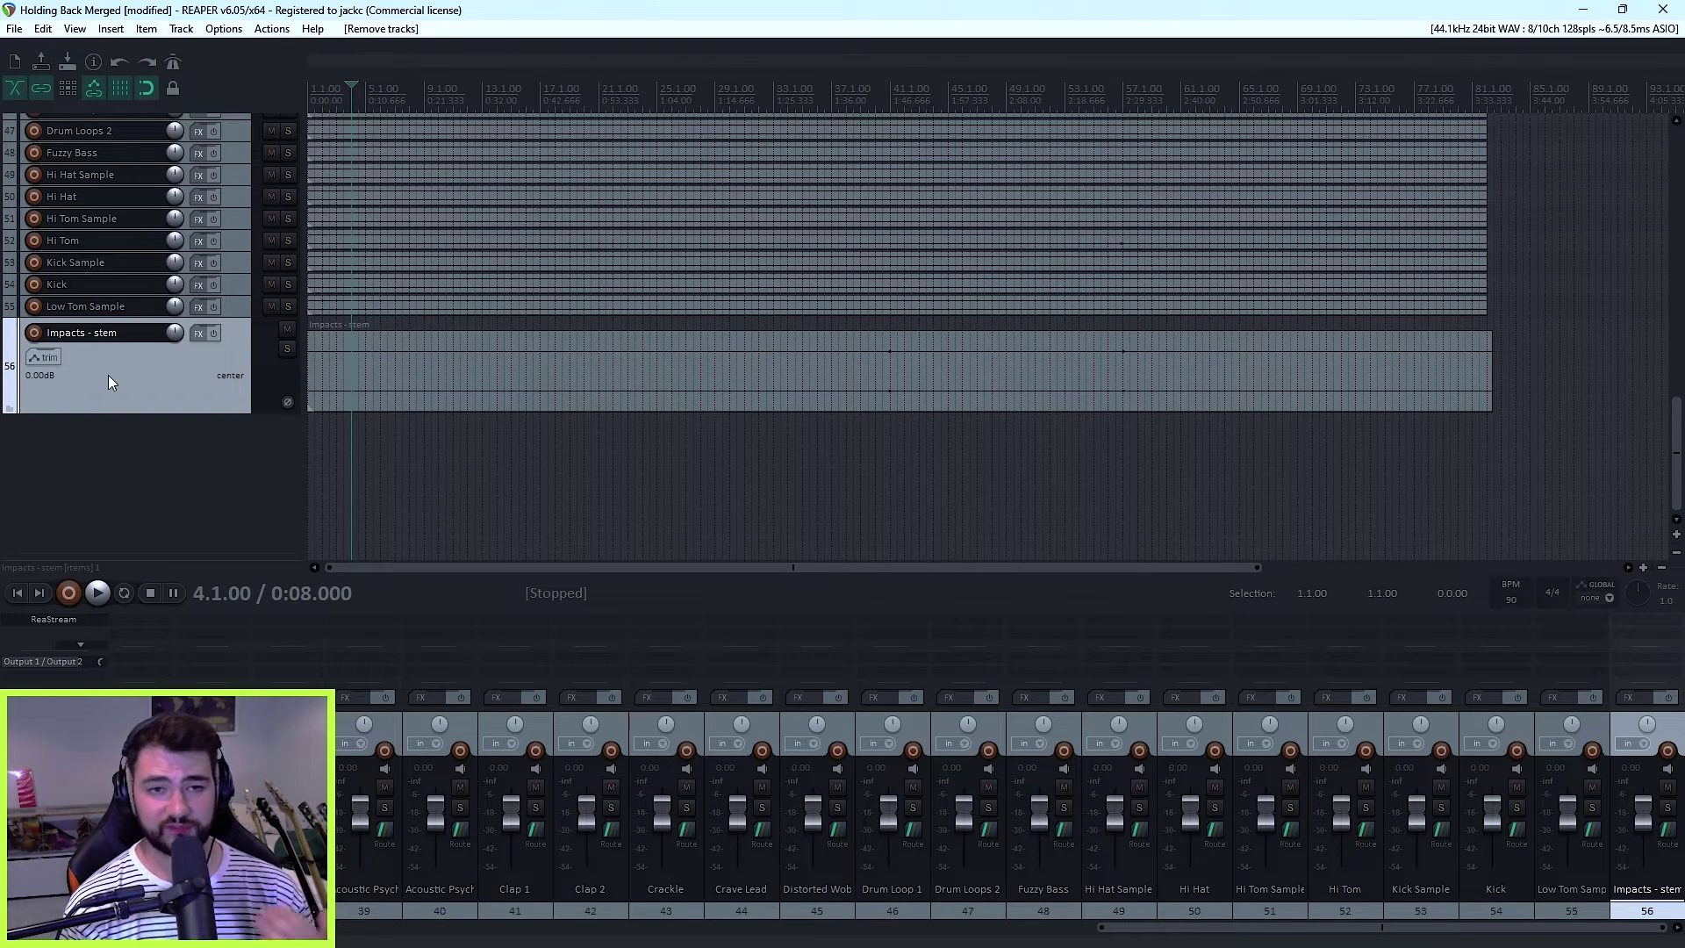
pyautogui.scroll(3, 140, 386)
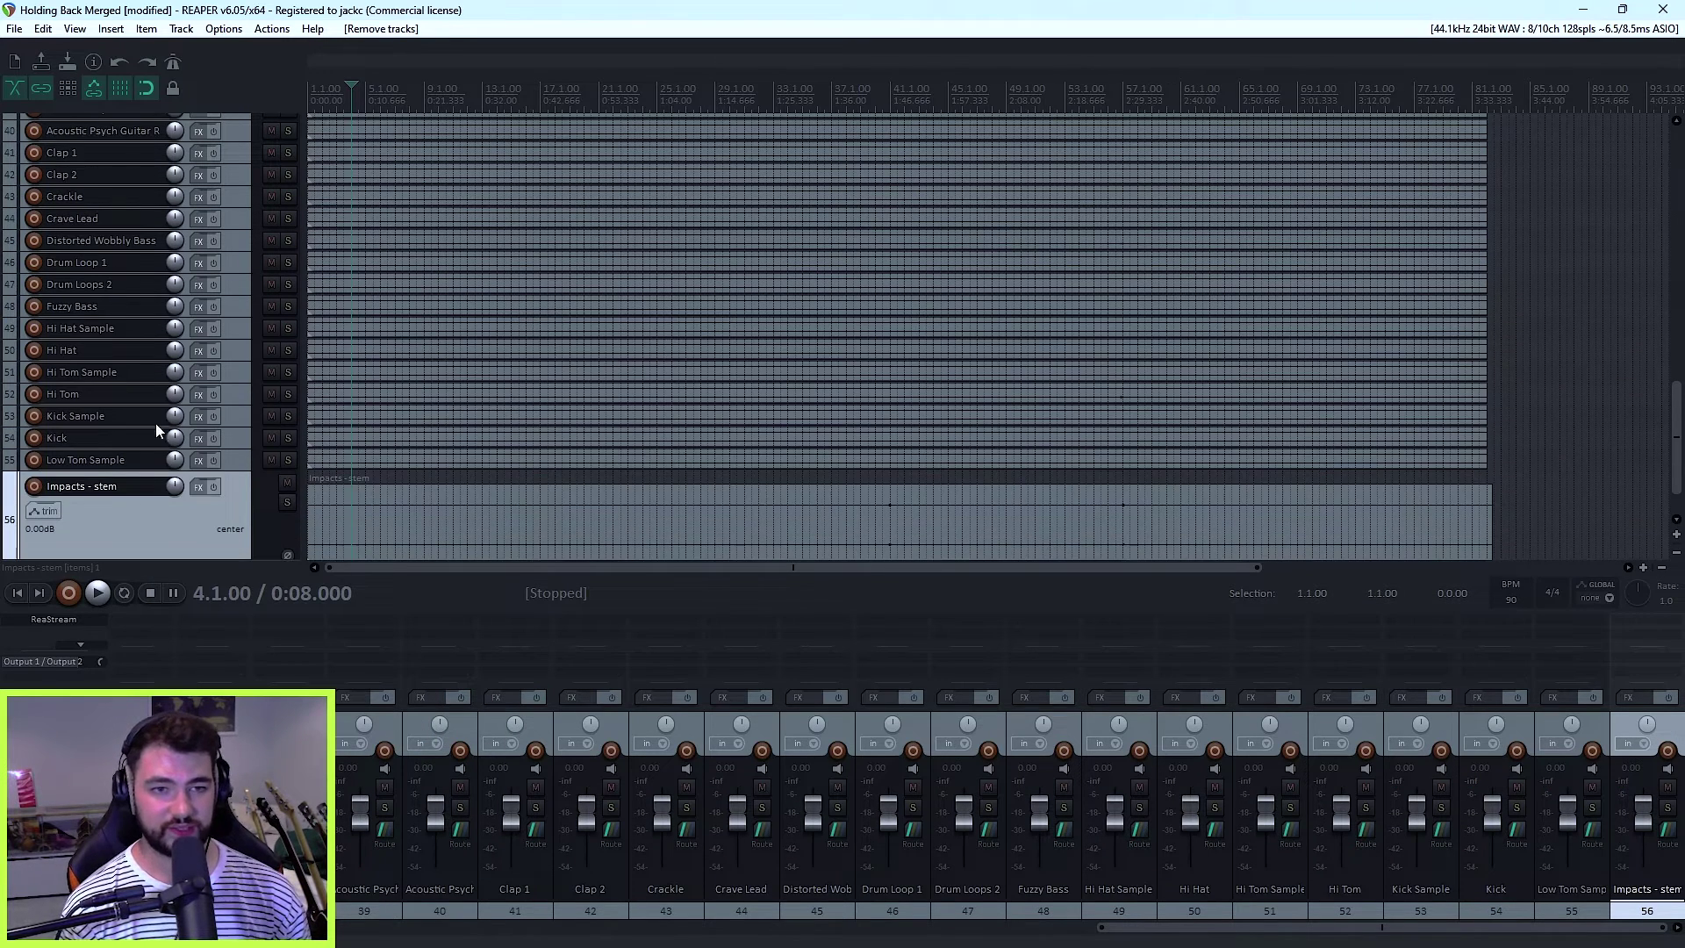
pyautogui.scroll(5, 344, 461)
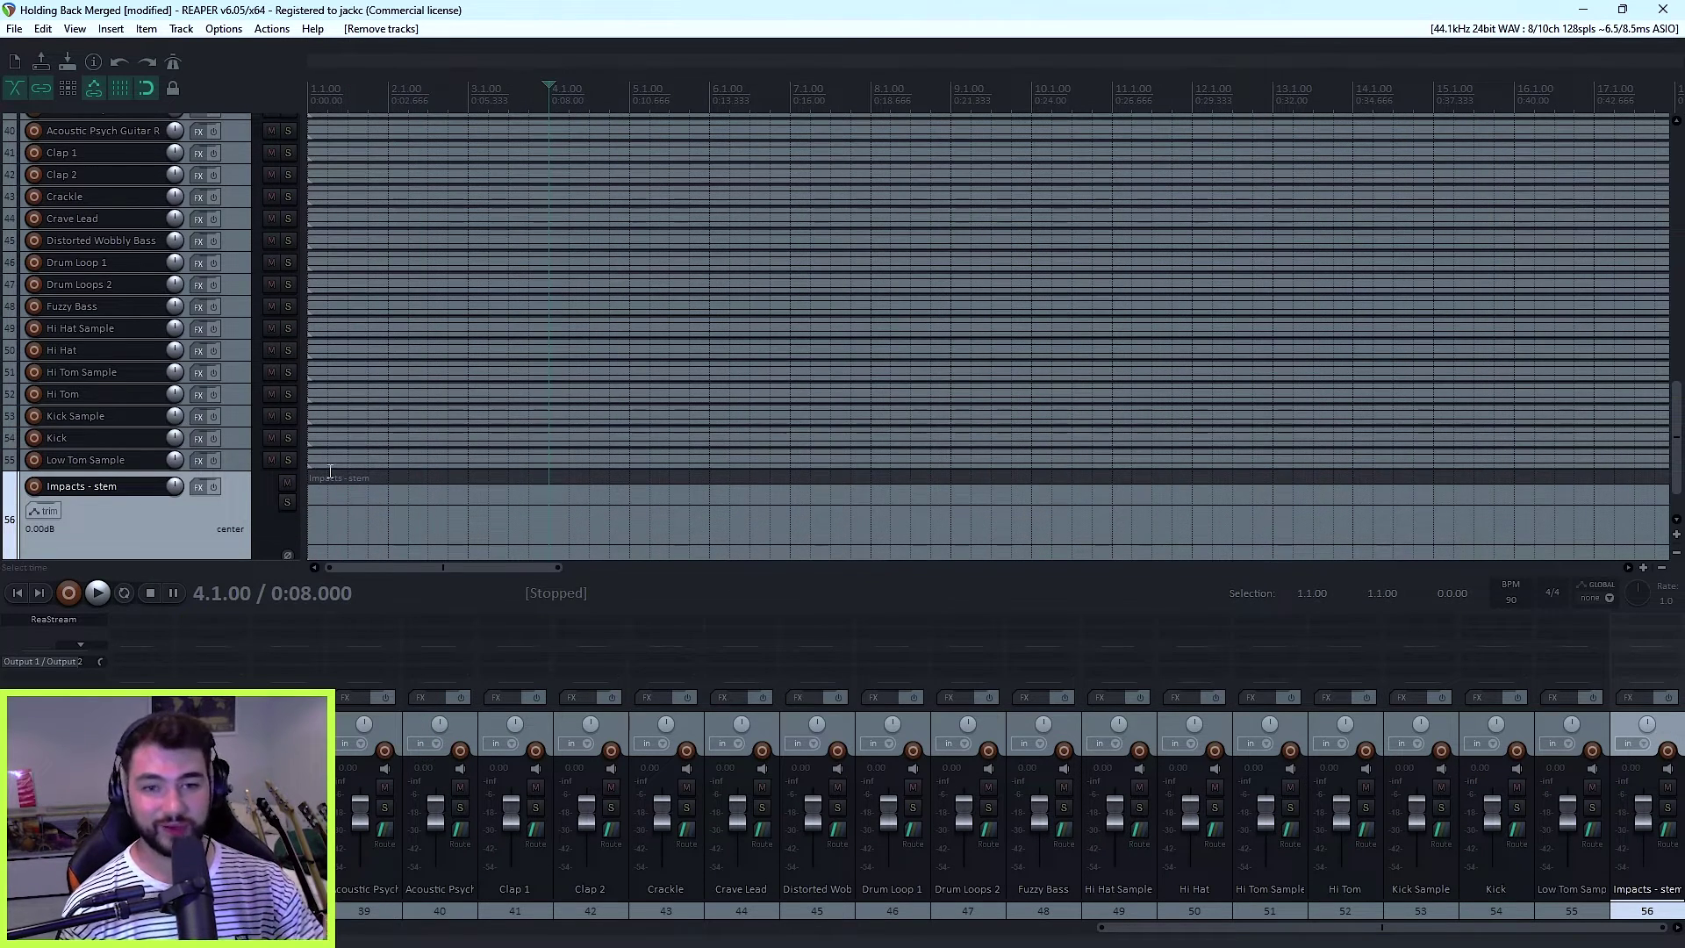
pyautogui.scroll(-3, 343, 468)
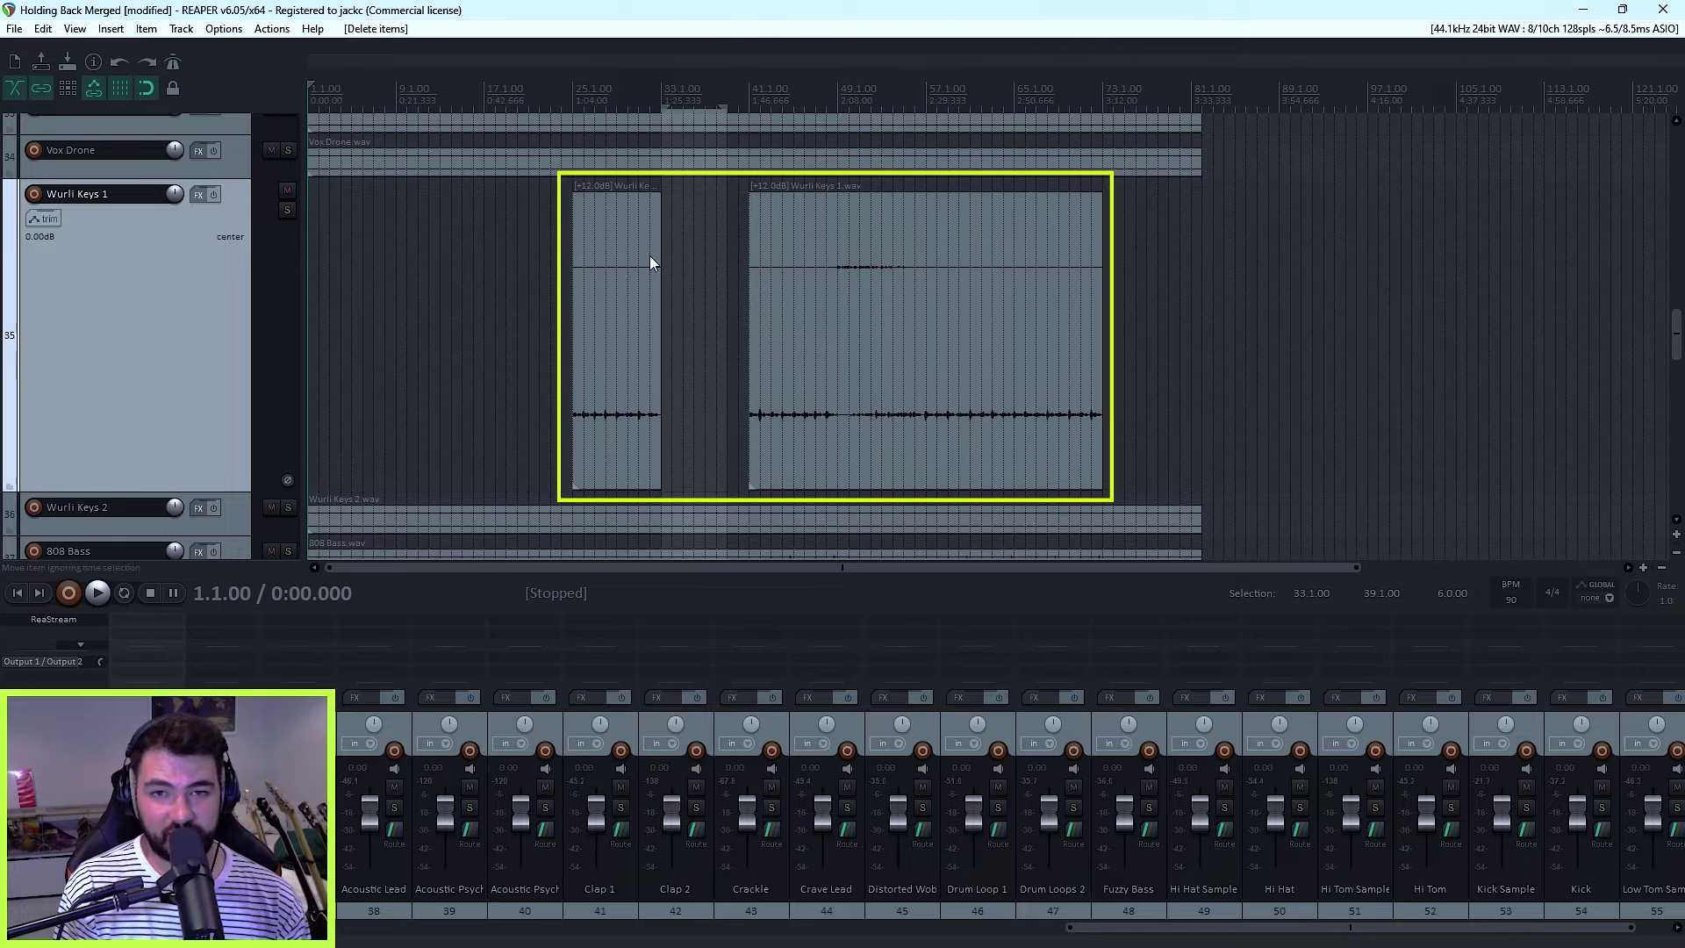
# Step: Glue the two separate Wurli Keys 1 items into one item and move it about three bars later
pyautogui.click(575, 326)
pyautogui.click(857, 375)
pyautogui.click(662, 310)
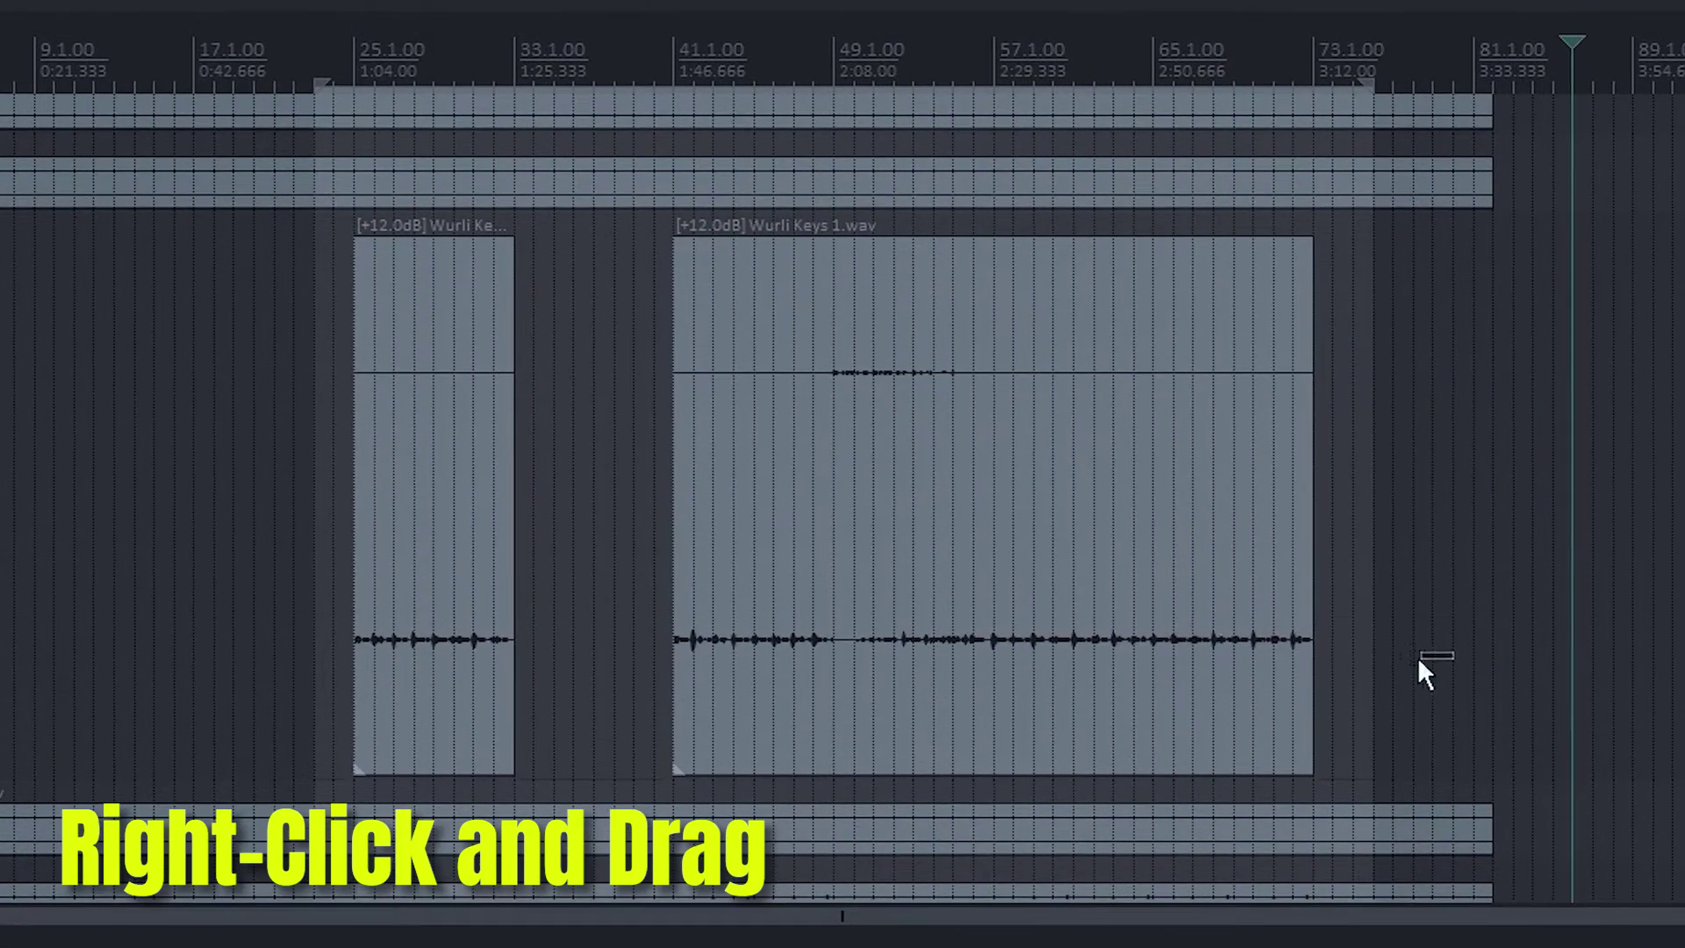
pyautogui.moveTo(1214, 450); pyautogui.dragTo(790, 301)
pyautogui.moveTo(758, 414); pyautogui.dragTo(249, 260)
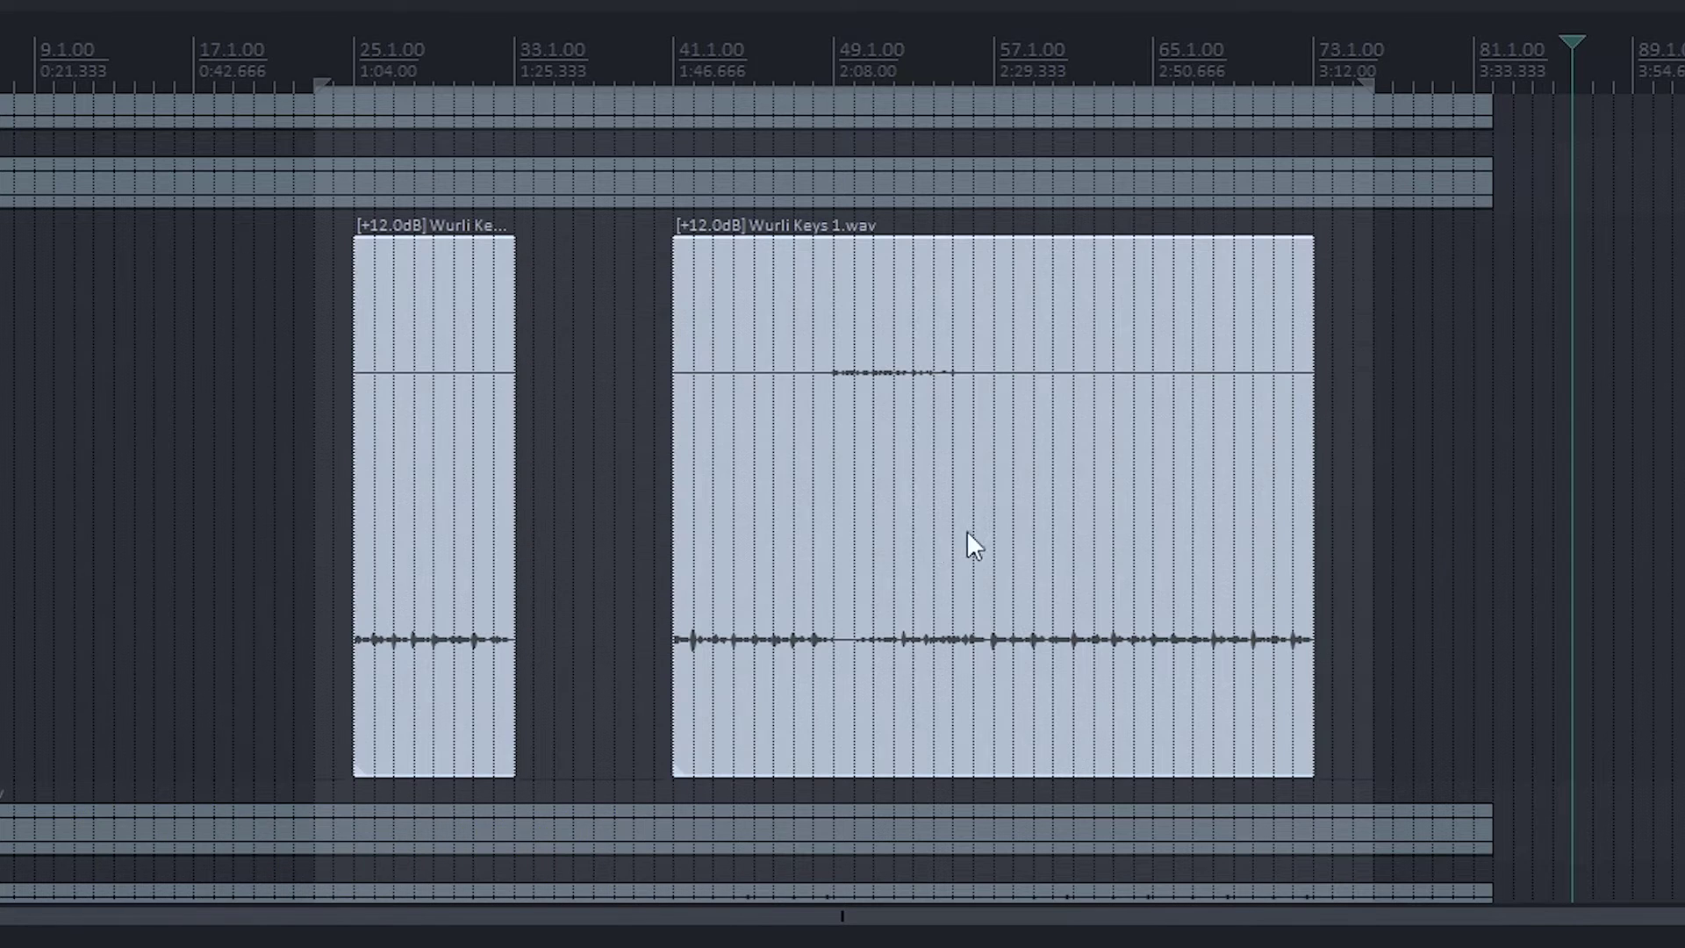
pyautogui.rightClick(897, 466)
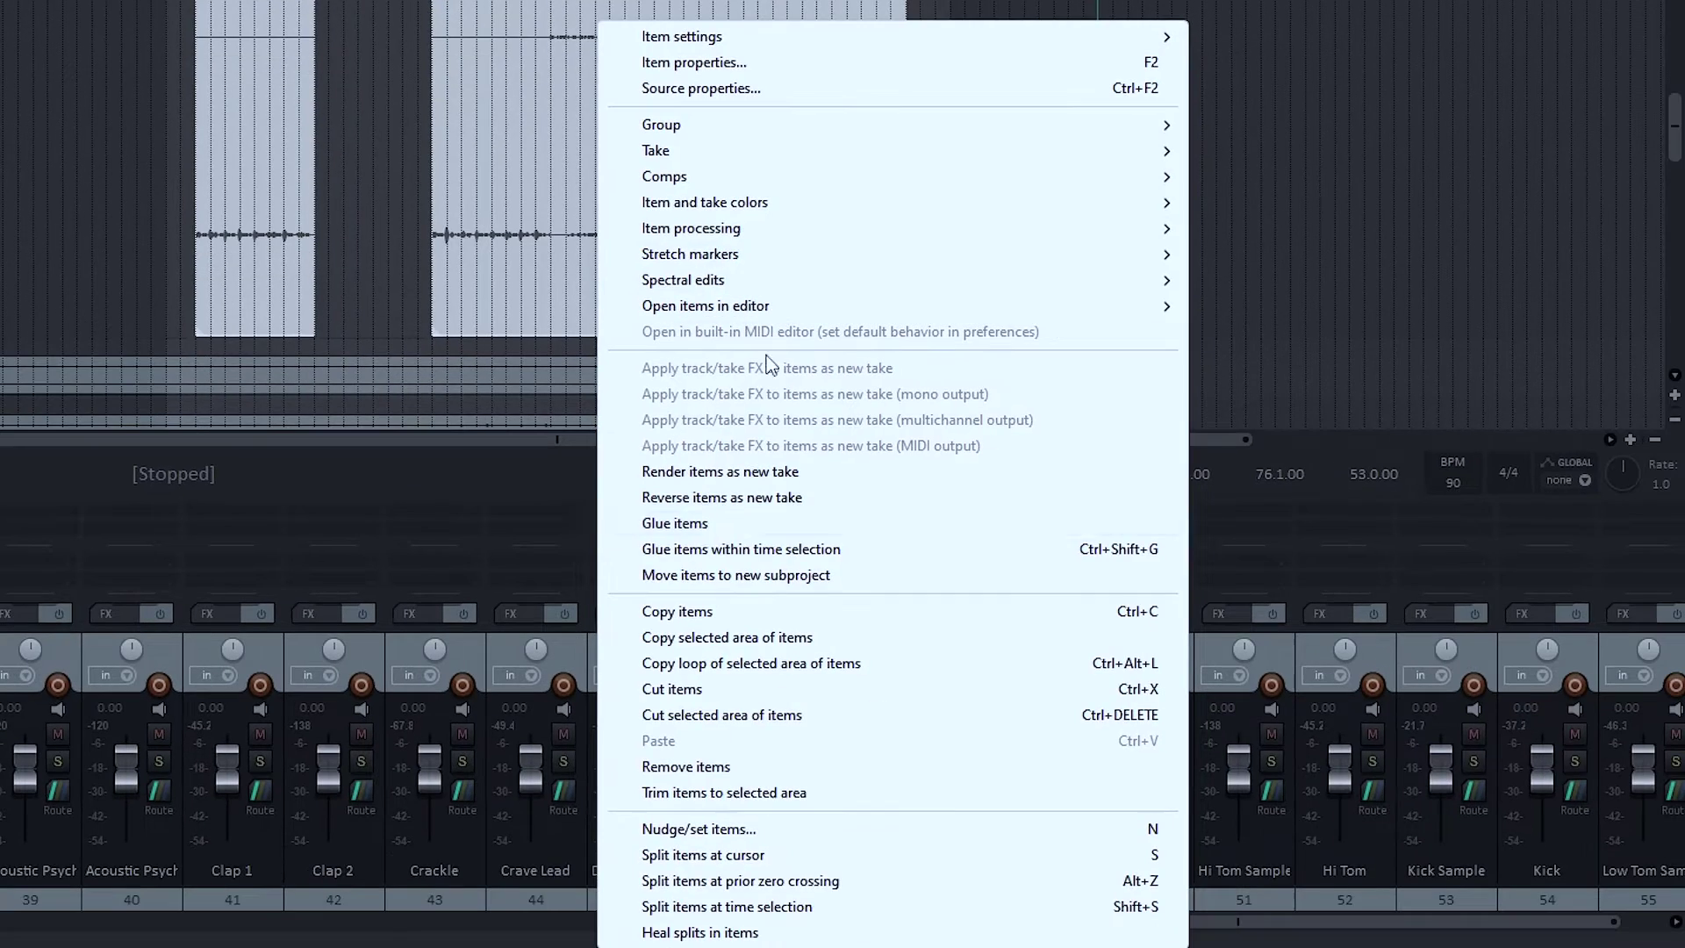
pyautogui.click(708, 524)
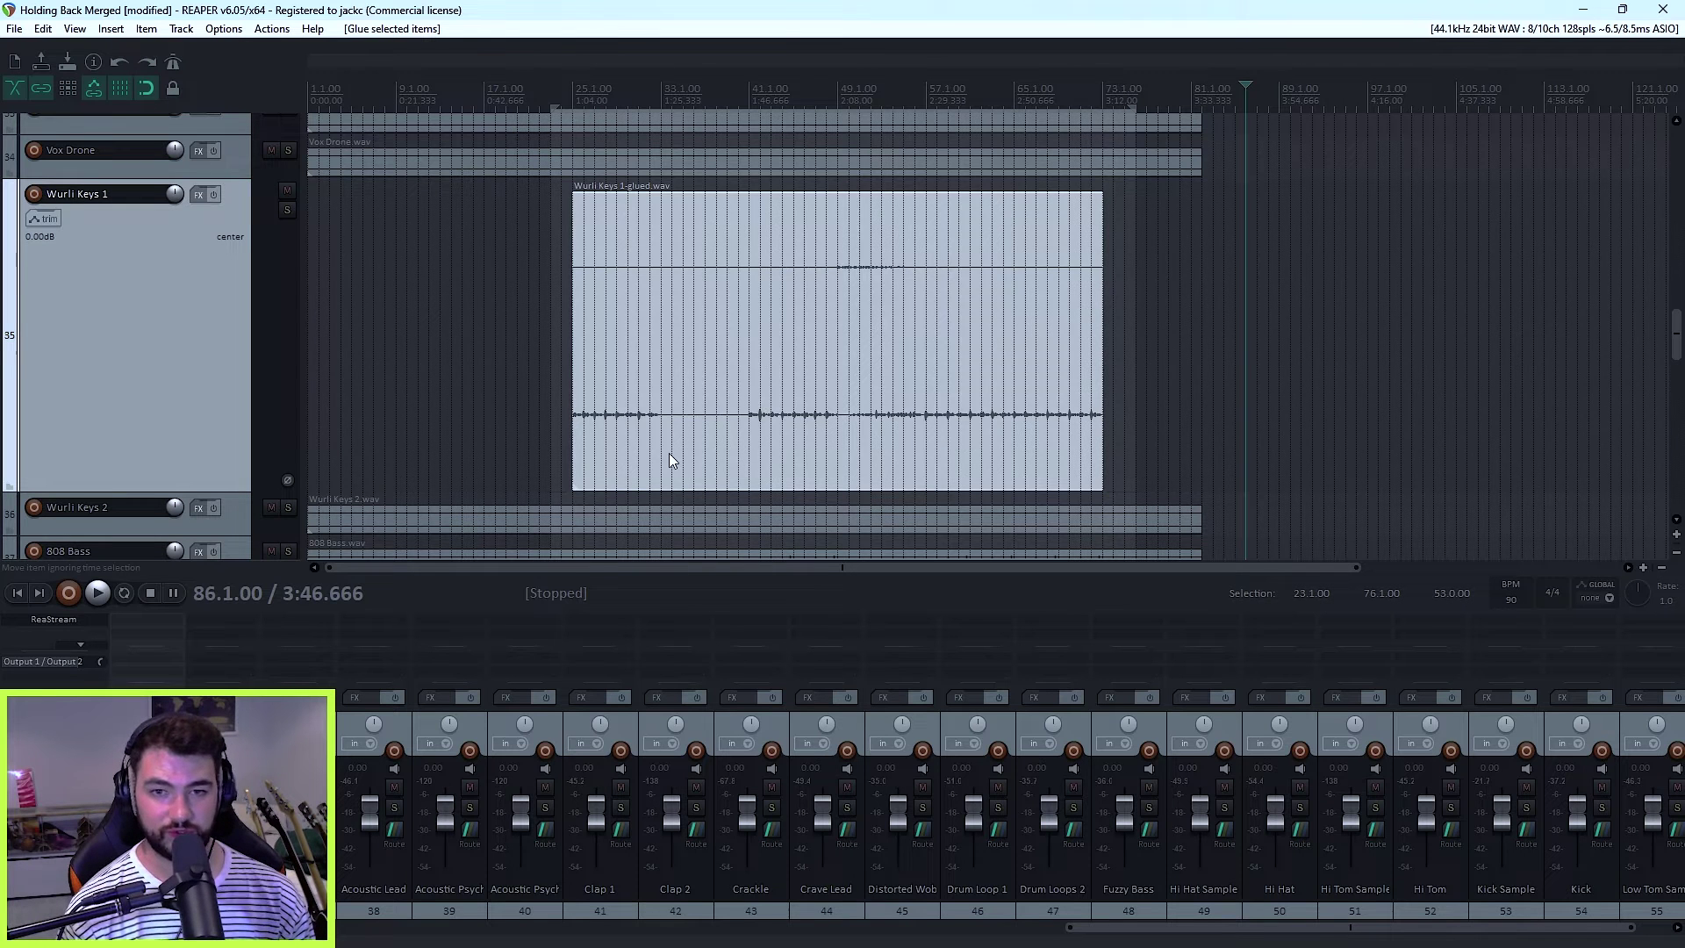
pyautogui.moveTo(674, 337); pyautogui.dragTo(718, 387)
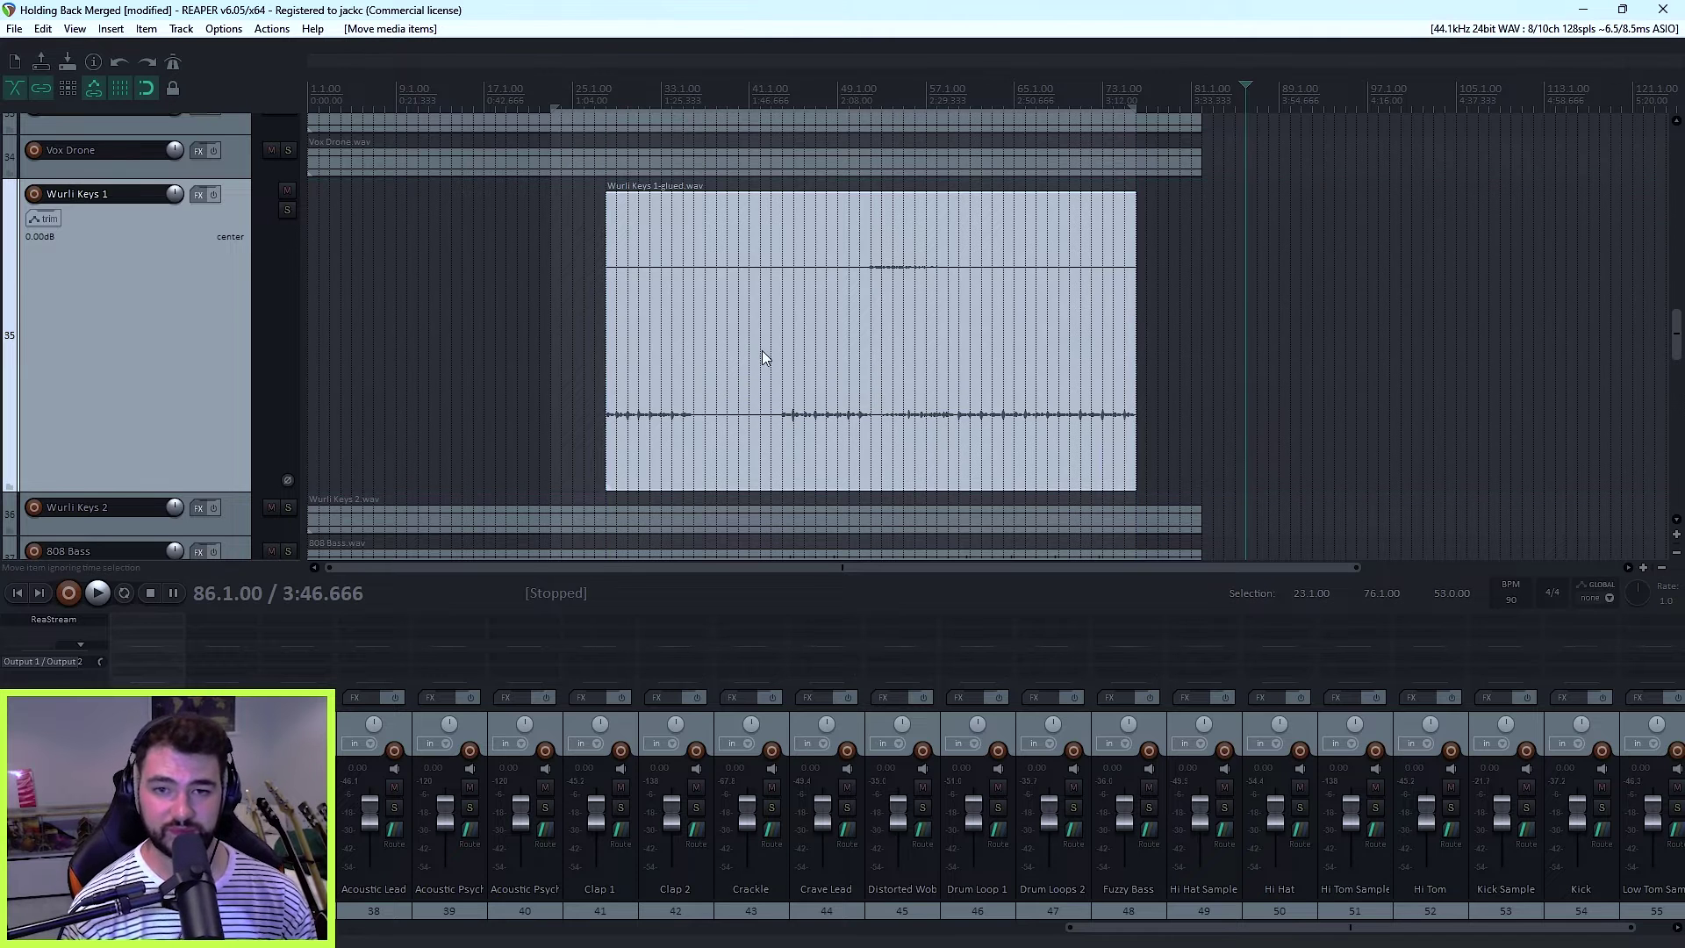